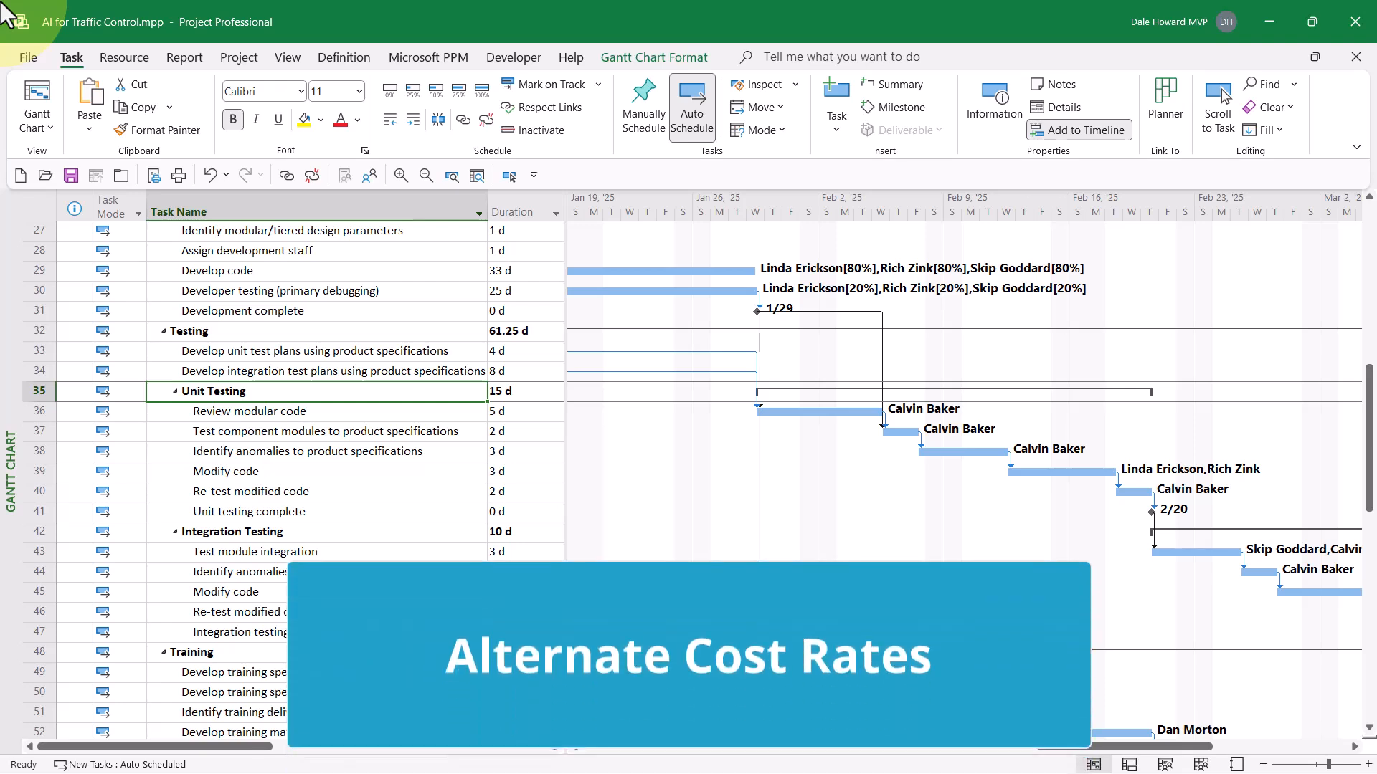
# Switch to the Resource Sheet view and open the cost rate tables of the first resource, in the Help Desk group.
pyautogui.click(37, 128)
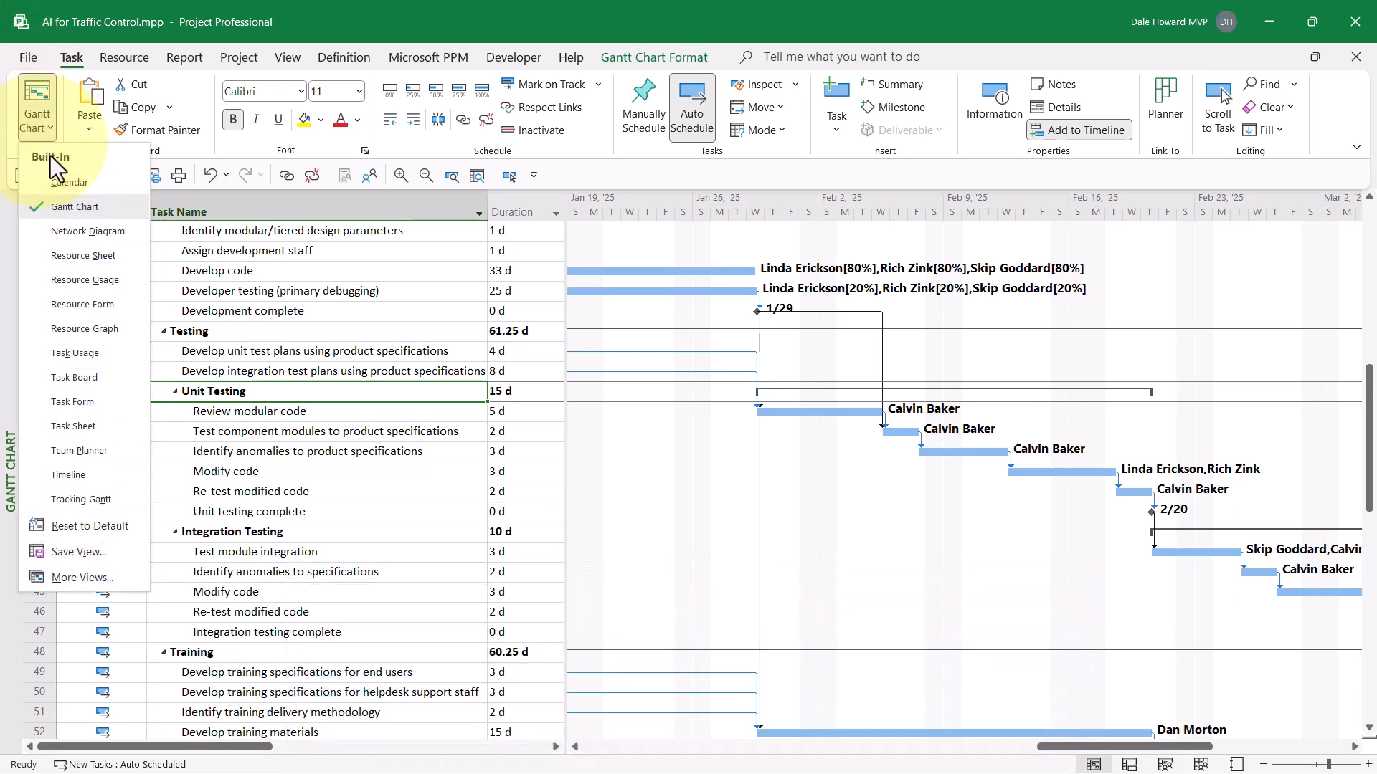
pyautogui.click(99, 258)
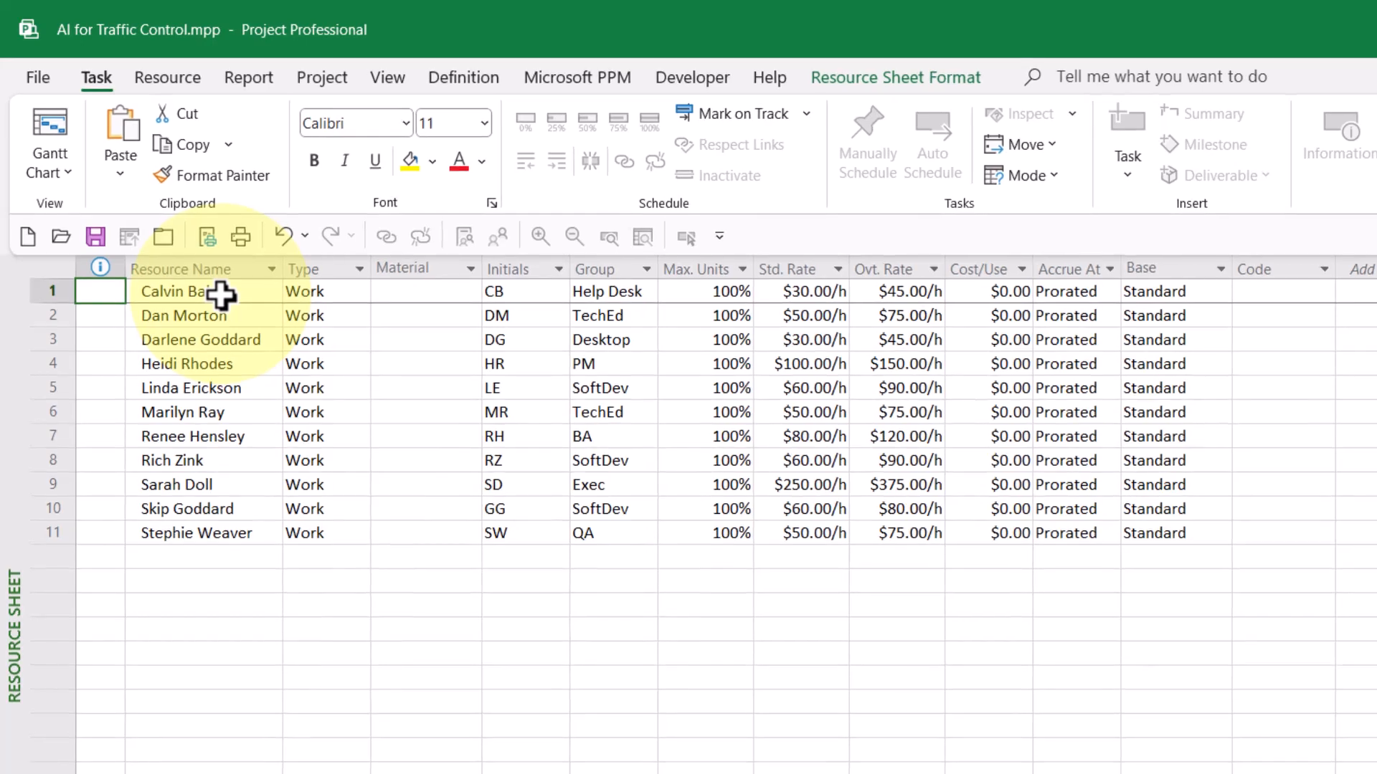
pyautogui.doubleClick(218, 294)
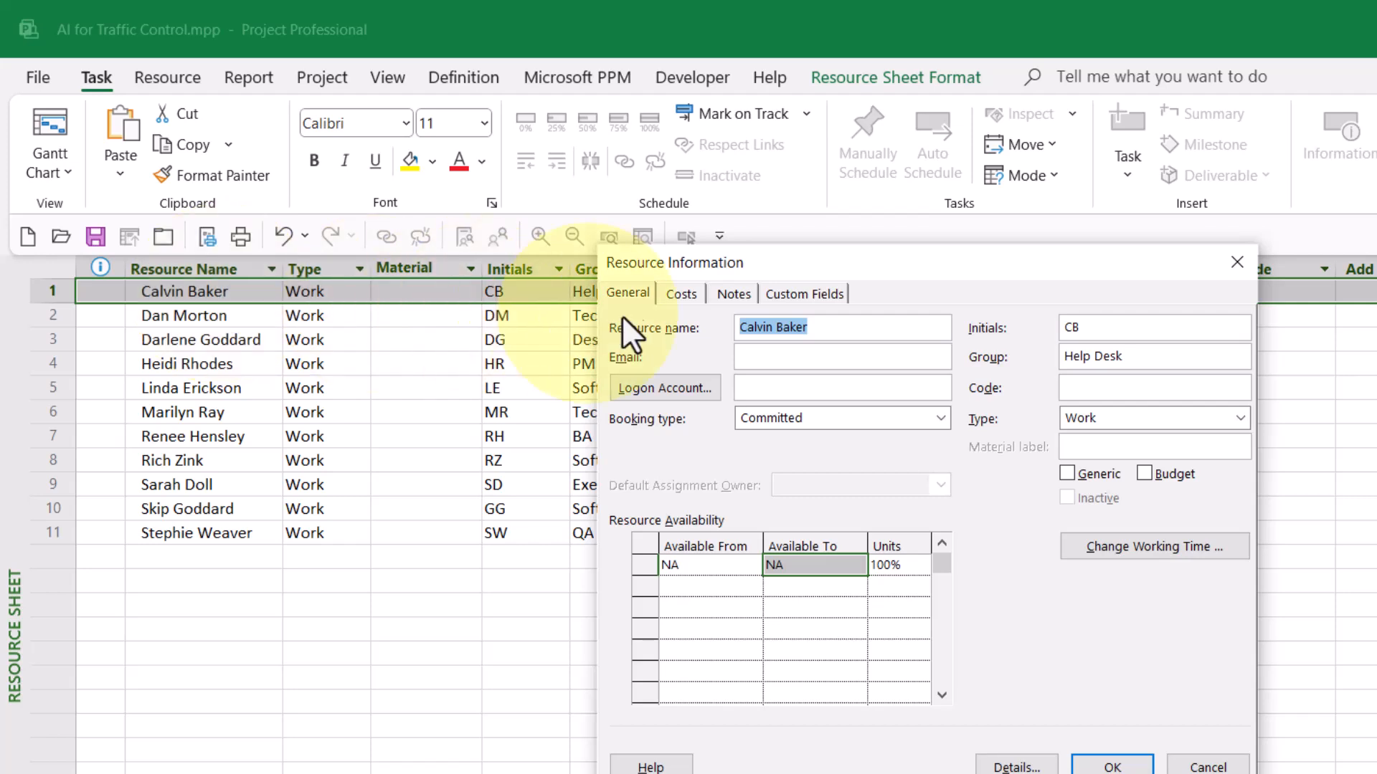
pyautogui.click(680, 295)
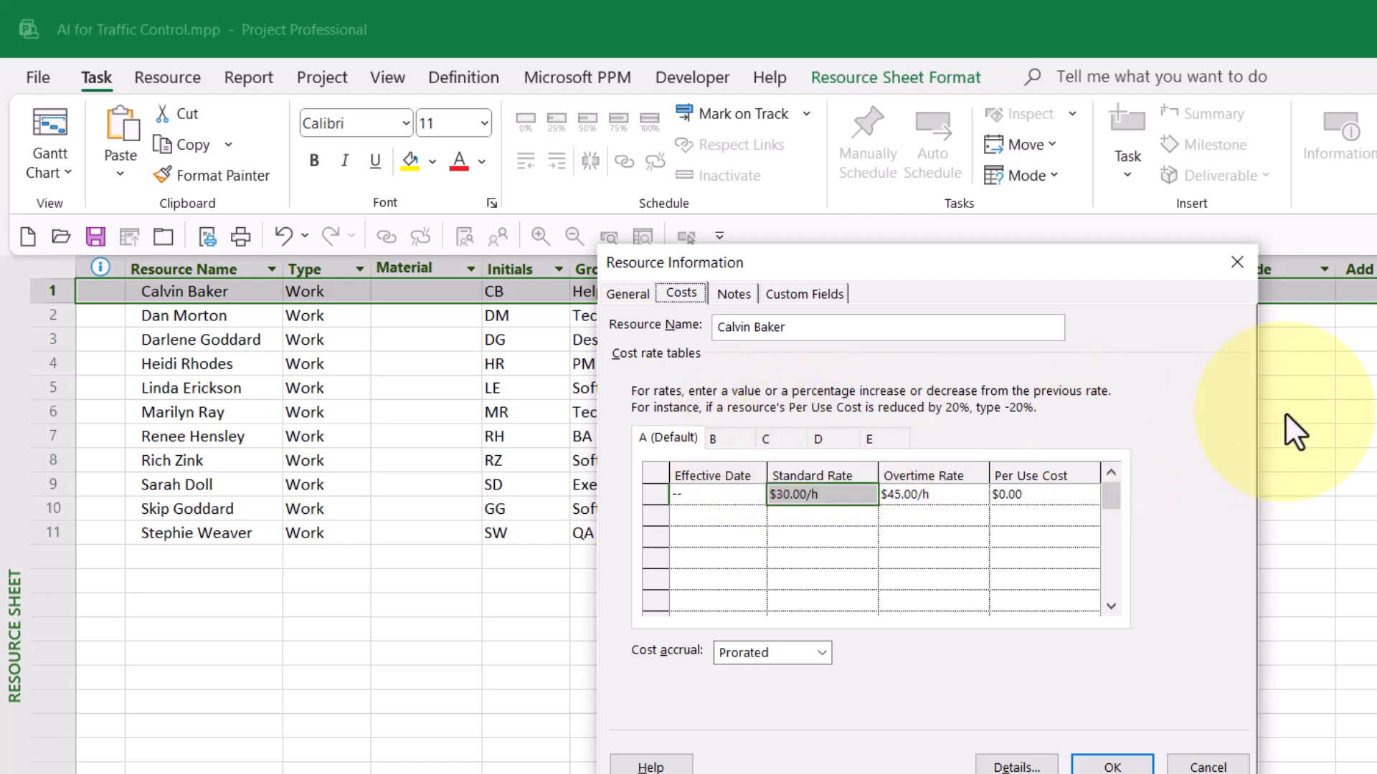
# Set the resource's cost rate table B to a standard rate of $50.00/h and an overtime rate of $75.00/h.
pyautogui.click(728, 441)
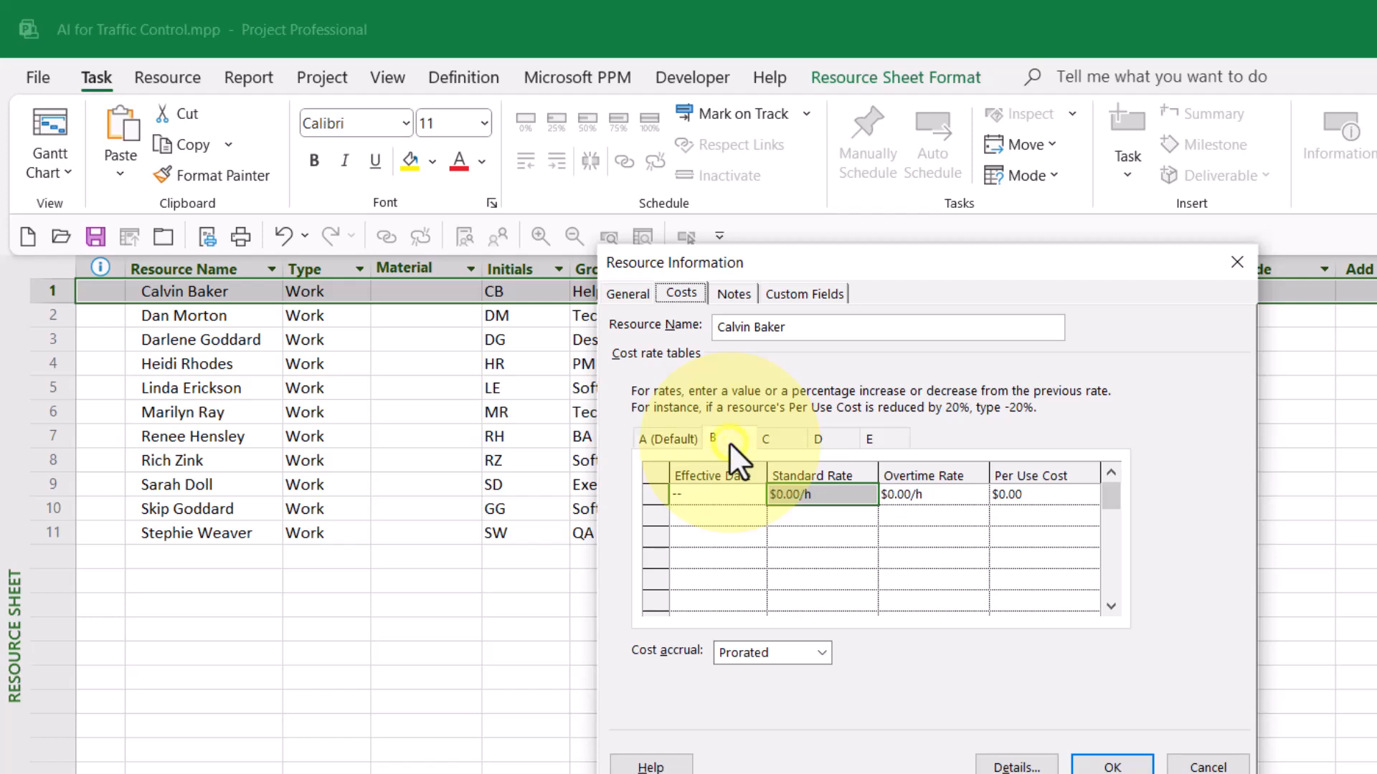
pyautogui.click(818, 496)
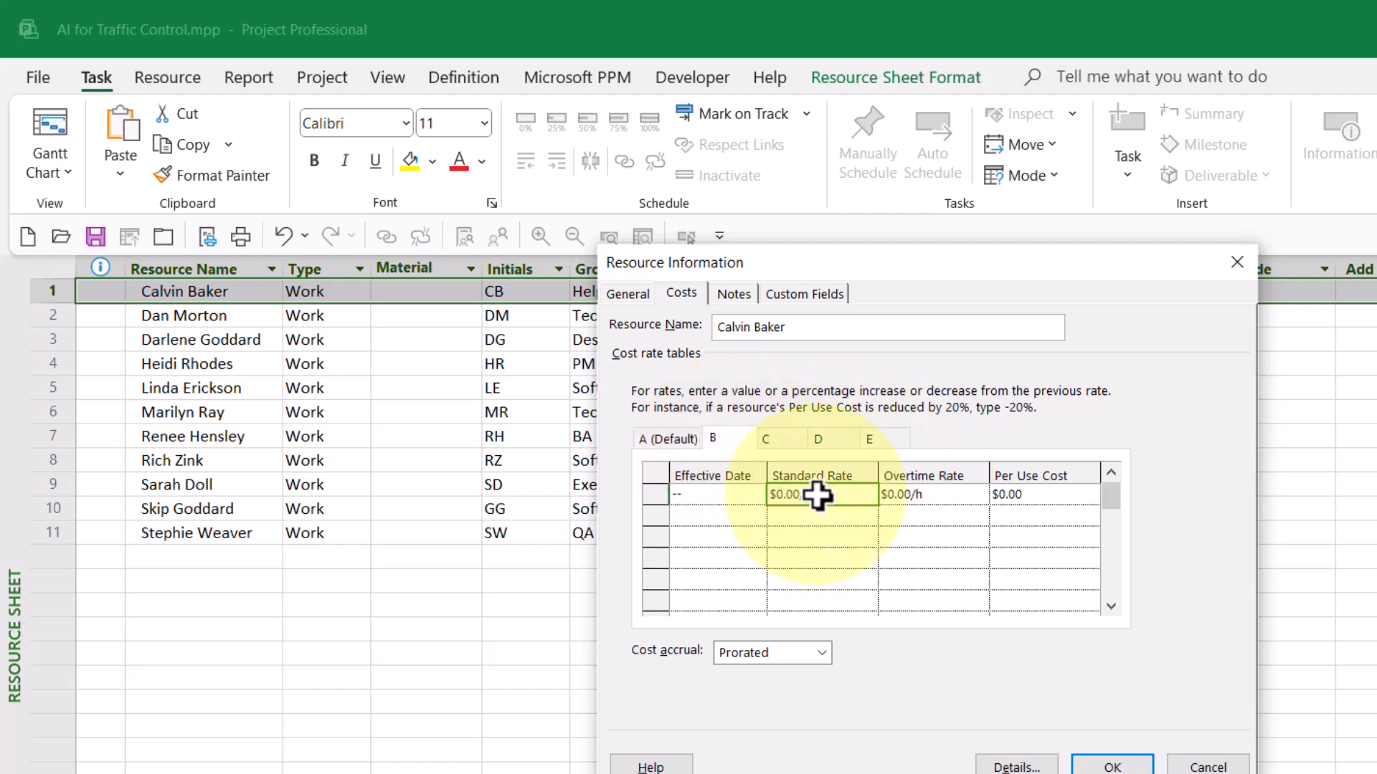
pyautogui.write('50')
pyautogui.press('Return')
pyautogui.press('Tab')
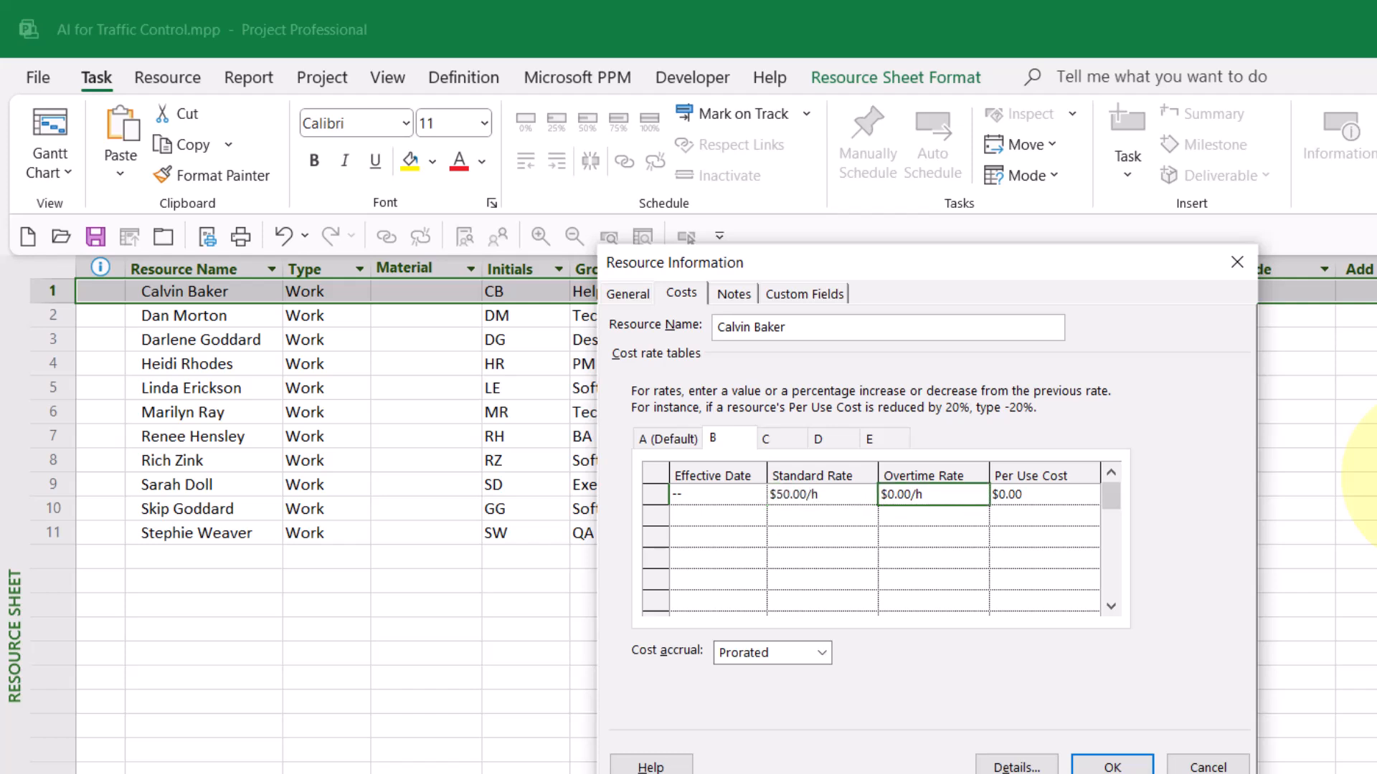
pyautogui.write('75')
pyautogui.press('Tab')
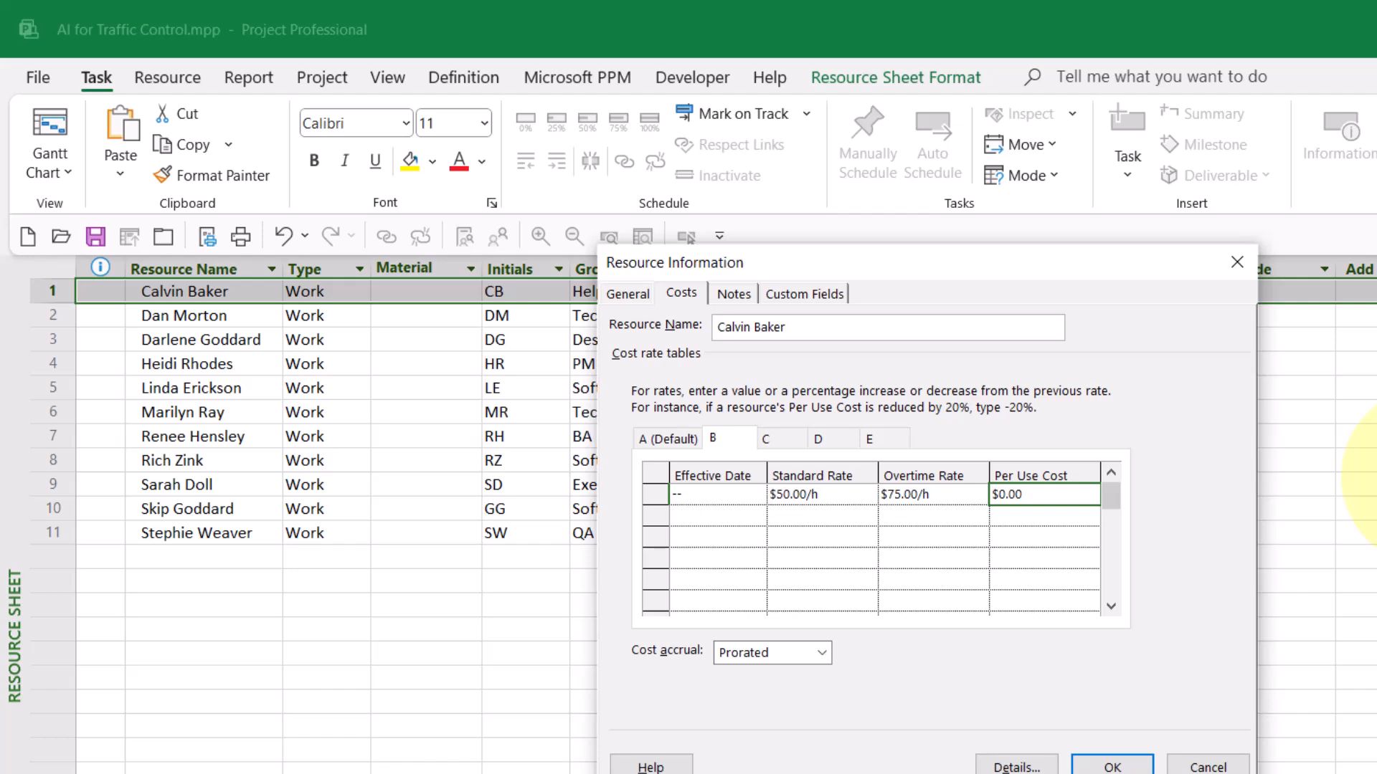
# Add the resource note "Cost Rate Table B - Cost rate for QA tasks" and save the resource information.
pyautogui.click(737, 295)
pyautogui.click(714, 426)
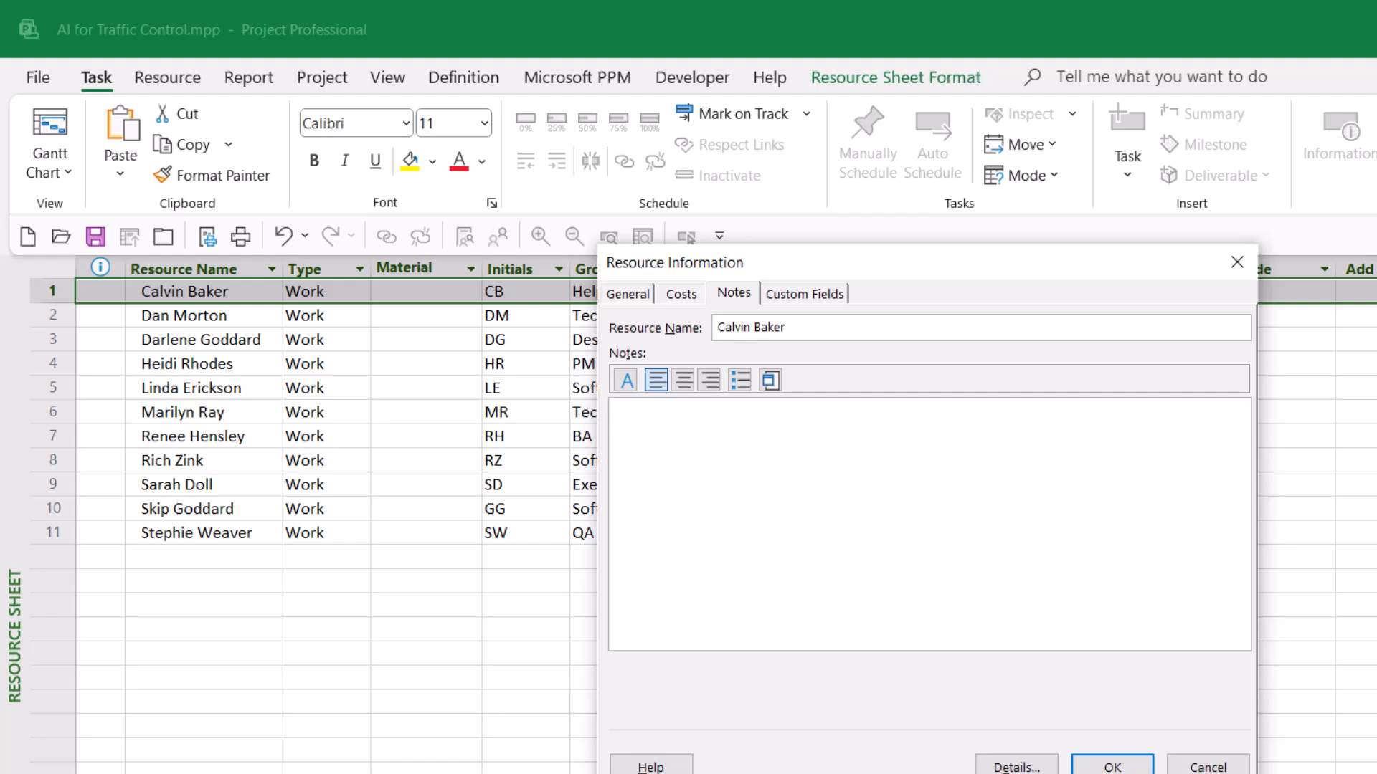
pyautogui.write('Cost Rate Table B - Cost rate for QA tasks')
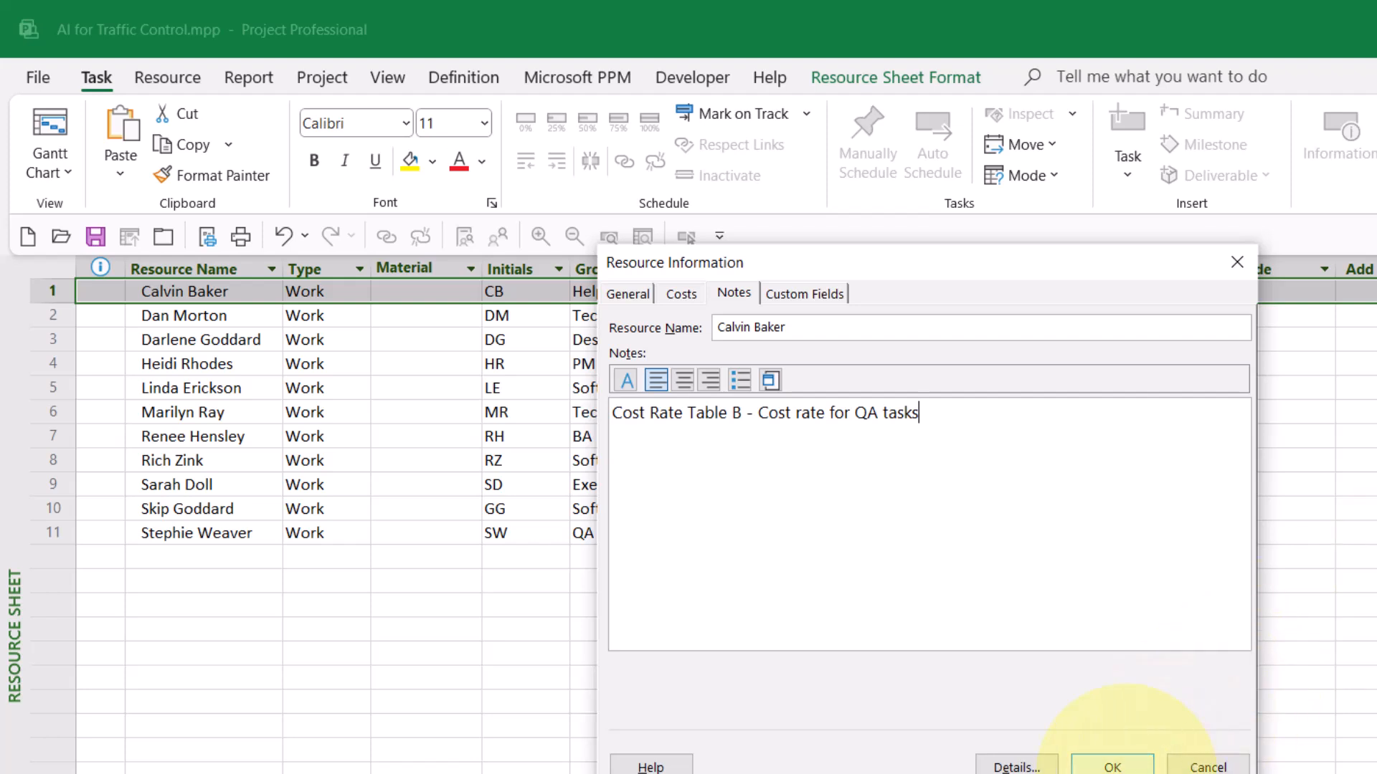
pyautogui.click(1112, 766)
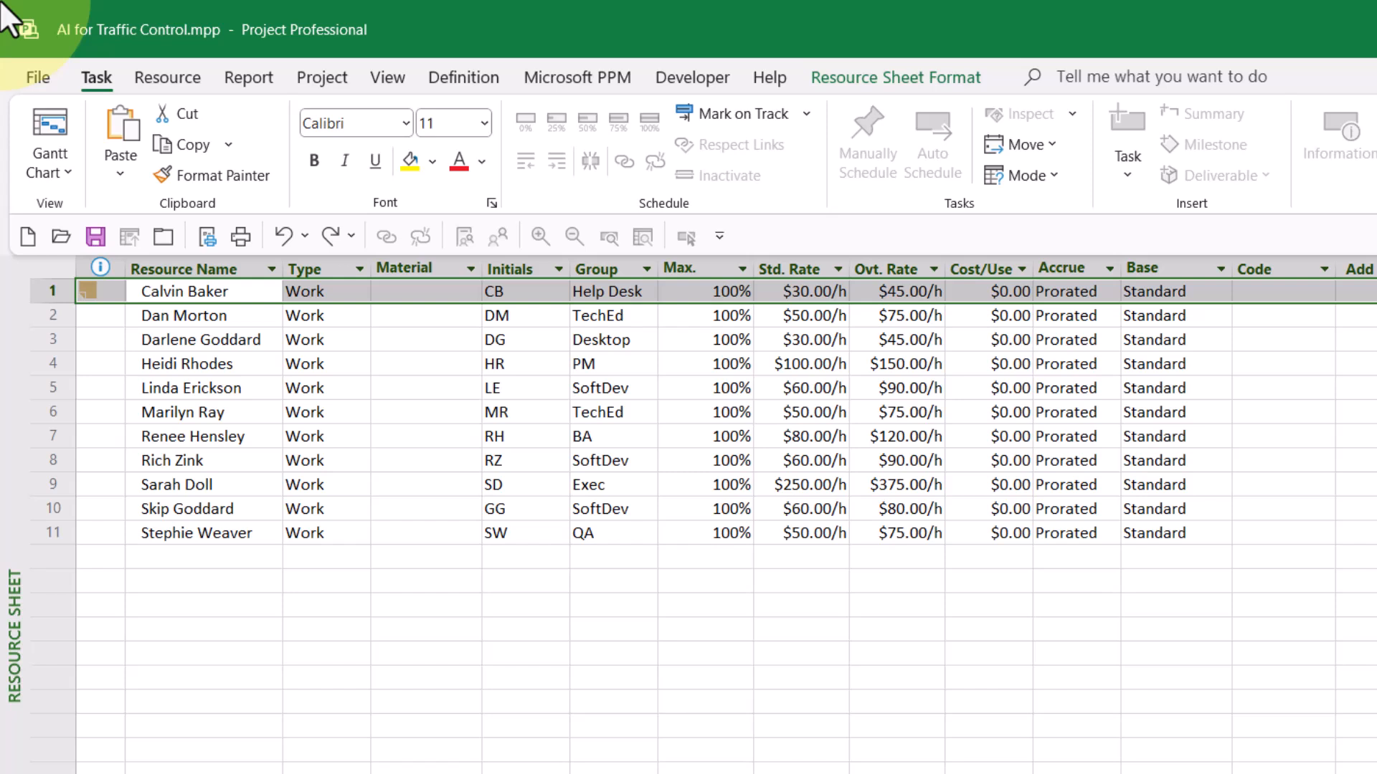
# Display the Resource Usage view grouped by Assignments Keeping Outline Structure.
pyautogui.click(41, 162)
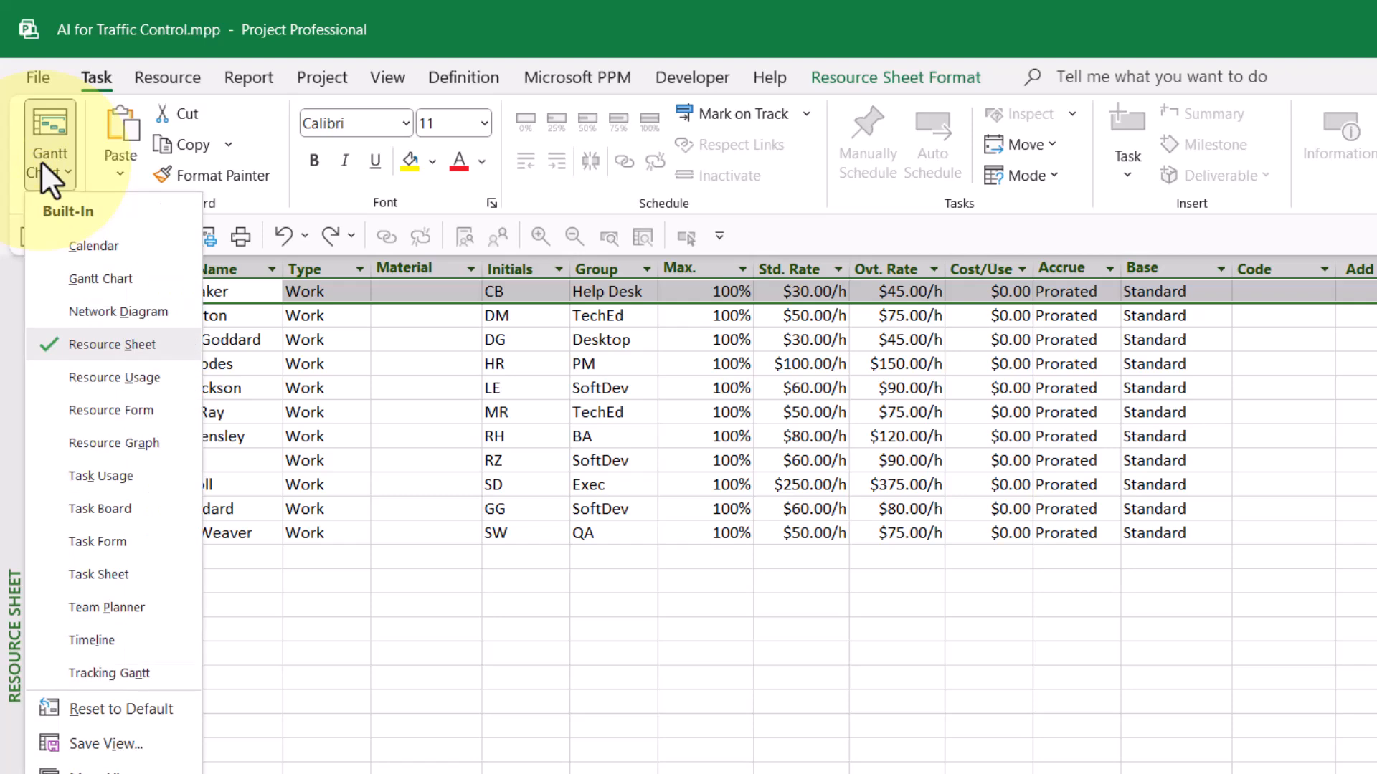
pyautogui.click(113, 377)
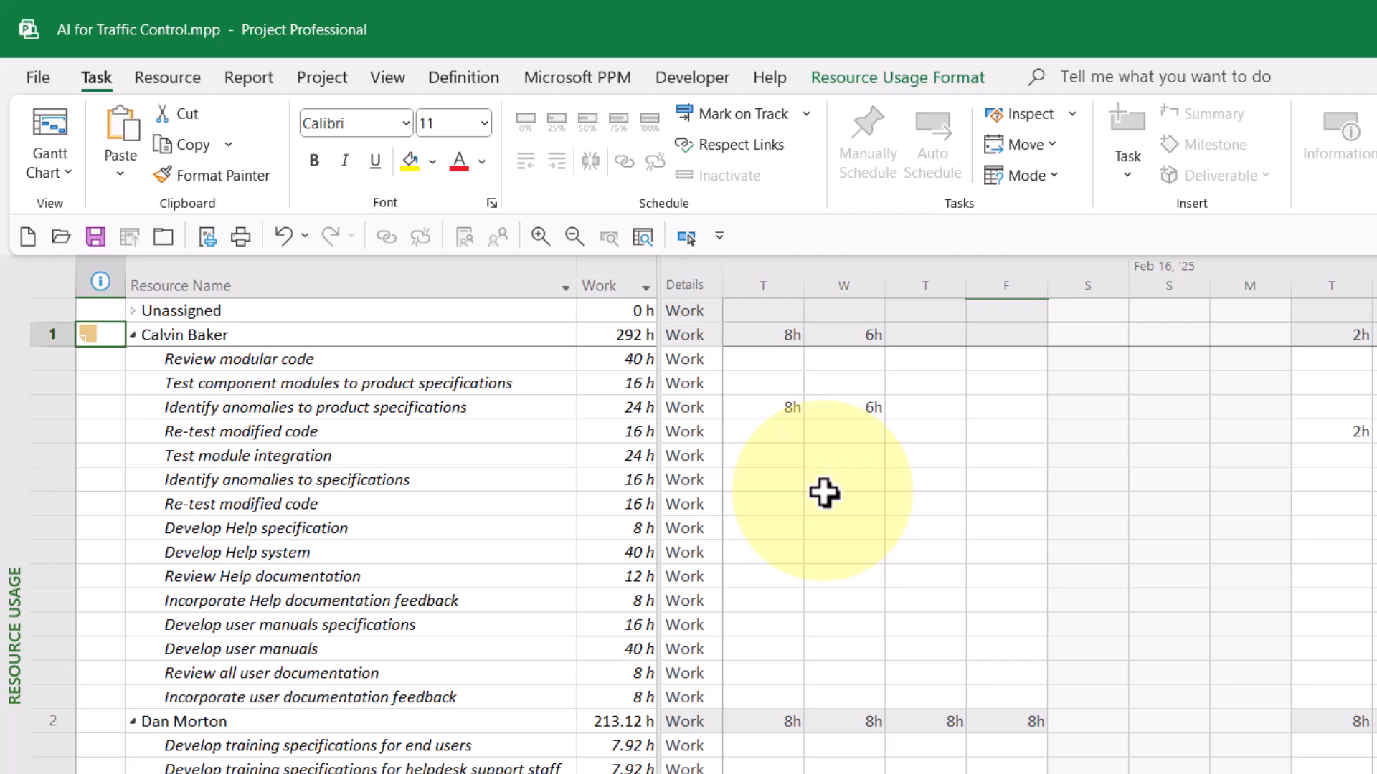
pyautogui.click(390, 78)
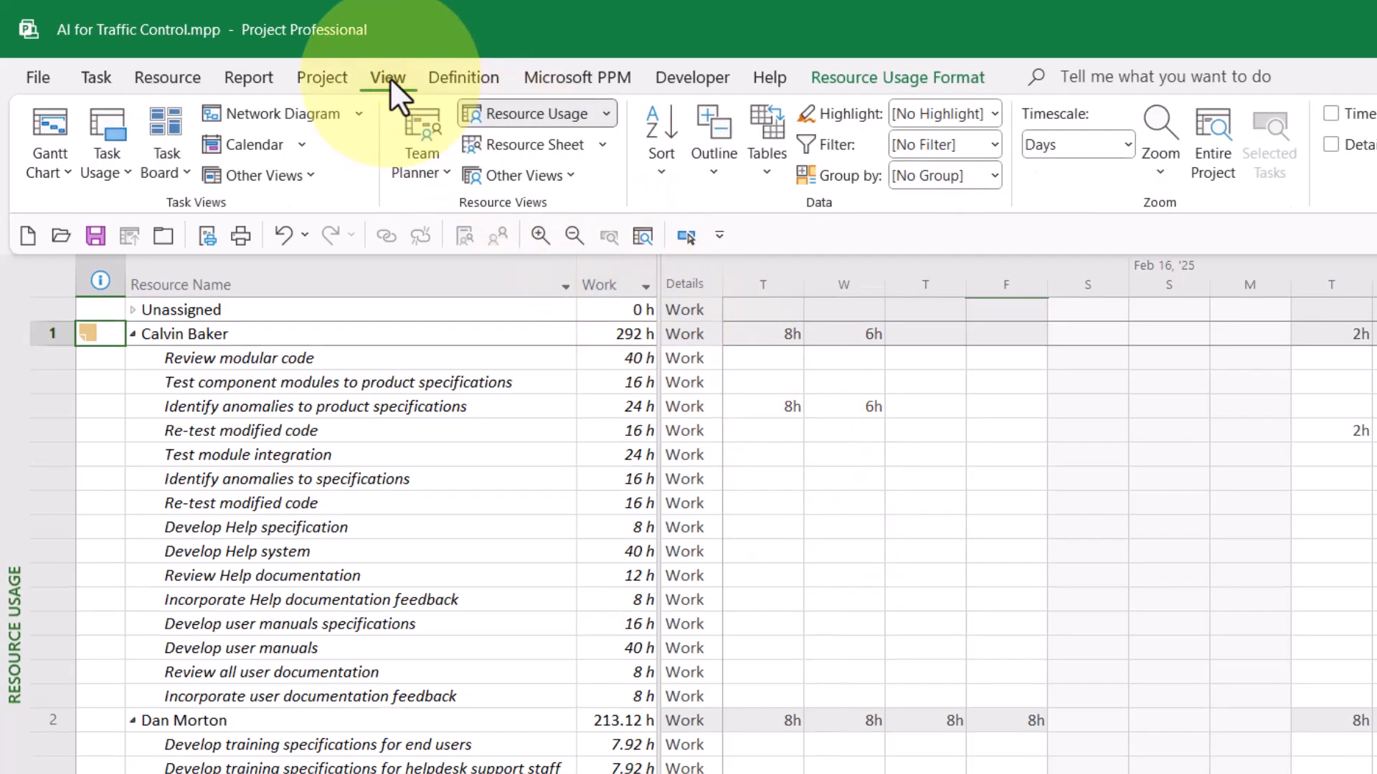
pyautogui.click(993, 175)
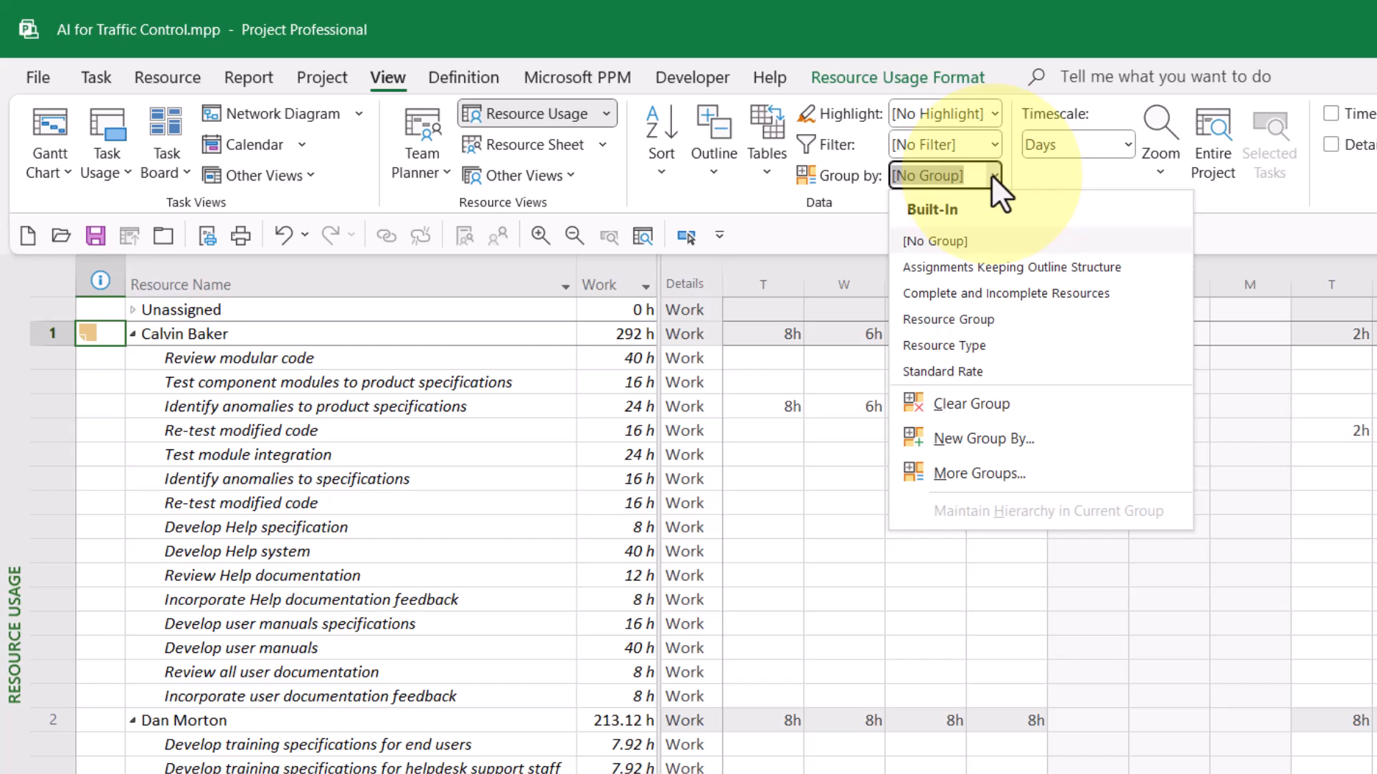
pyautogui.click(1141, 264)
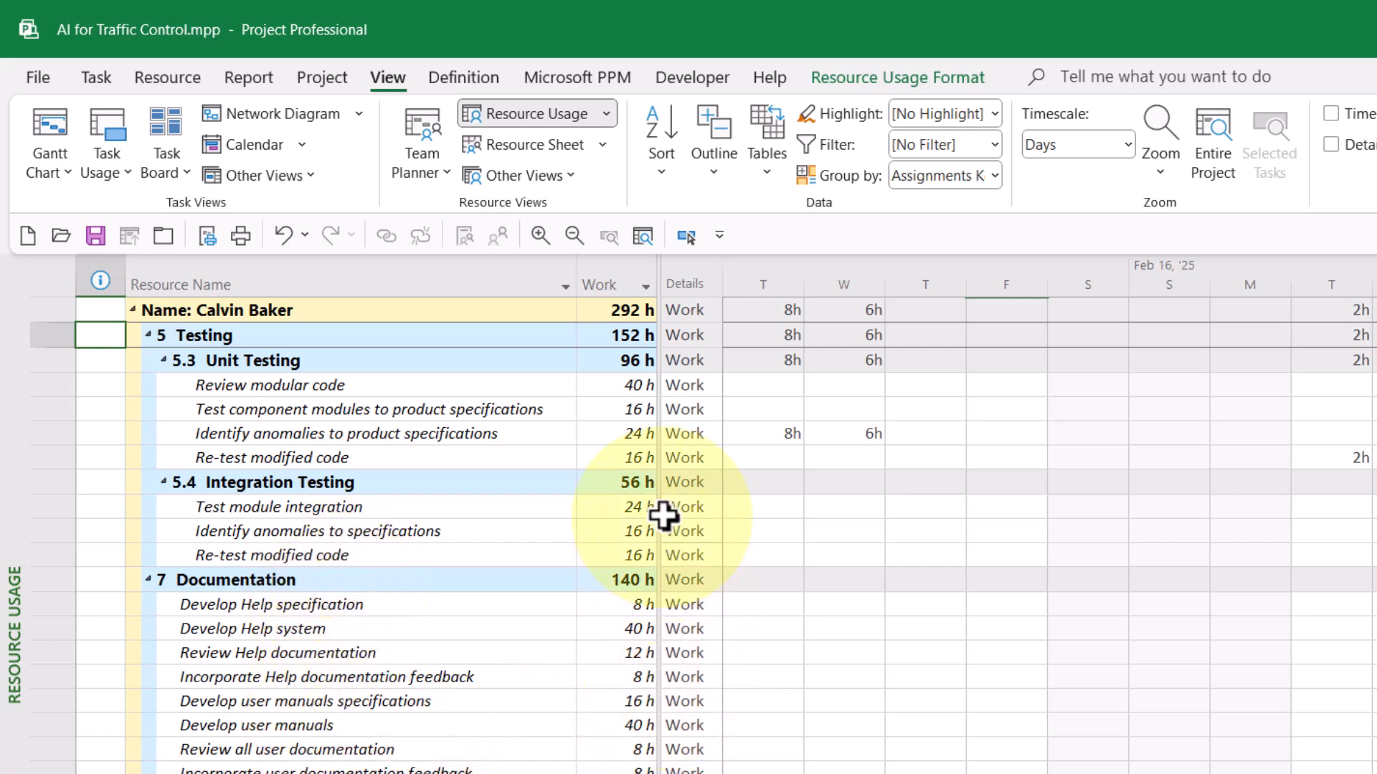
# Widen the table area, insert a Cost Rate Table column before the Work column and fit its width.
pyautogui.moveTo(660, 498); pyautogui.dragTo(943, 529)
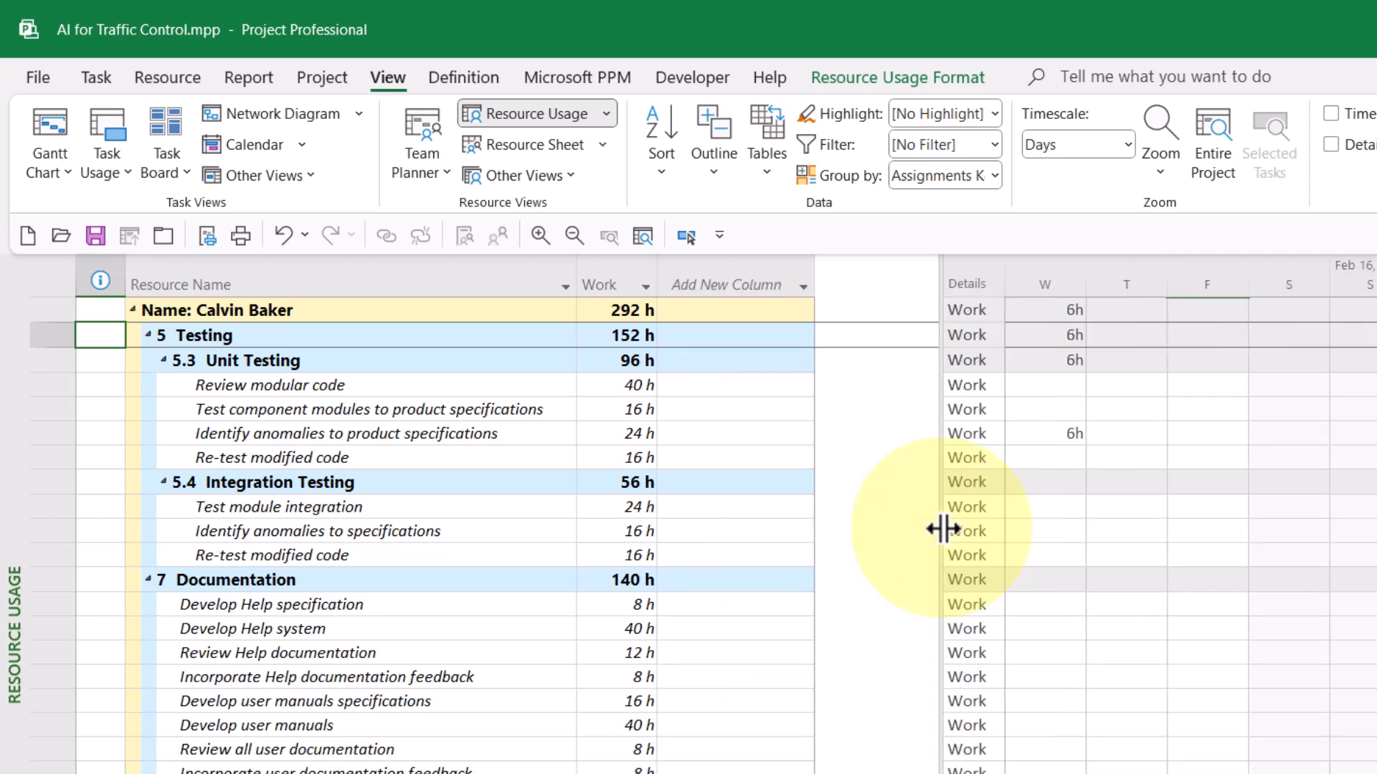
pyautogui.click(612, 262)
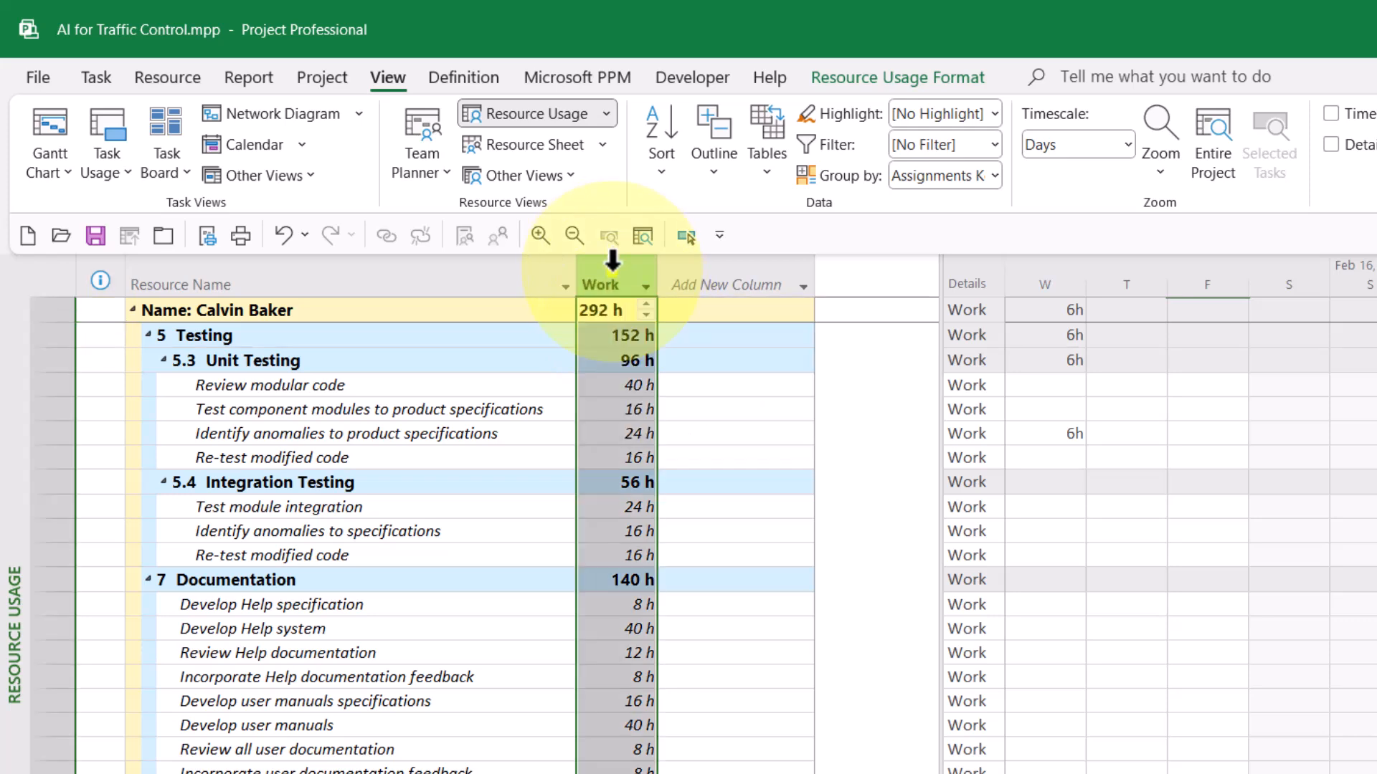
pyautogui.rightClick(613, 261)
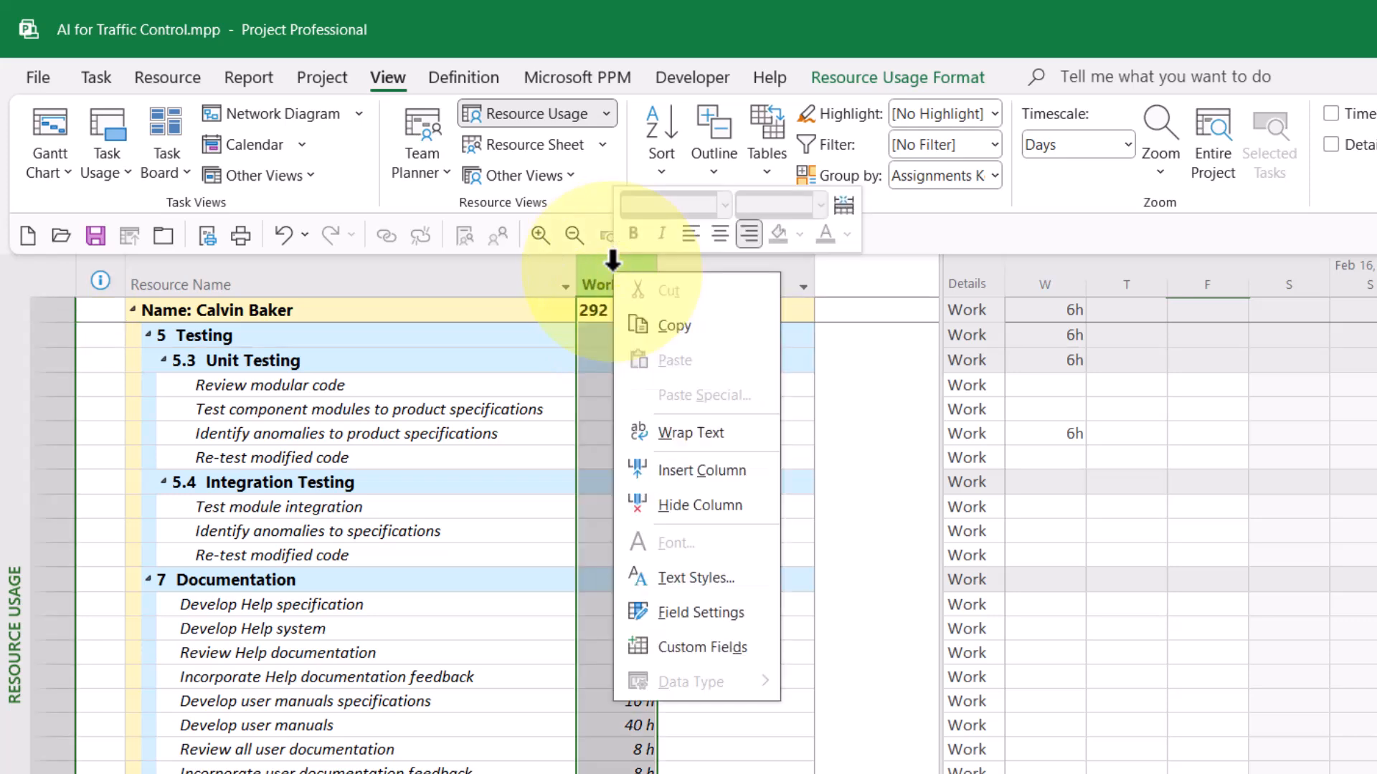
pyautogui.click(738, 464)
pyautogui.write('code')
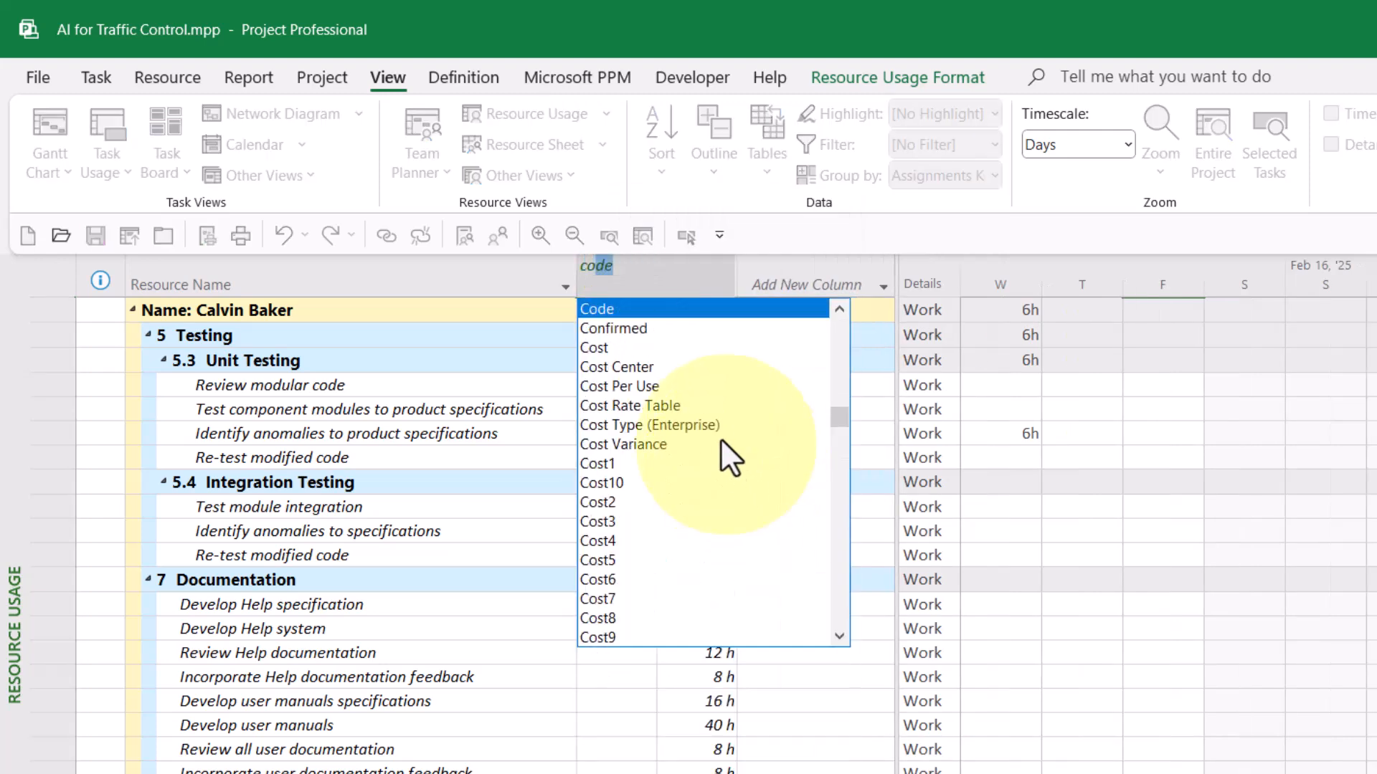
pyautogui.click(677, 406)
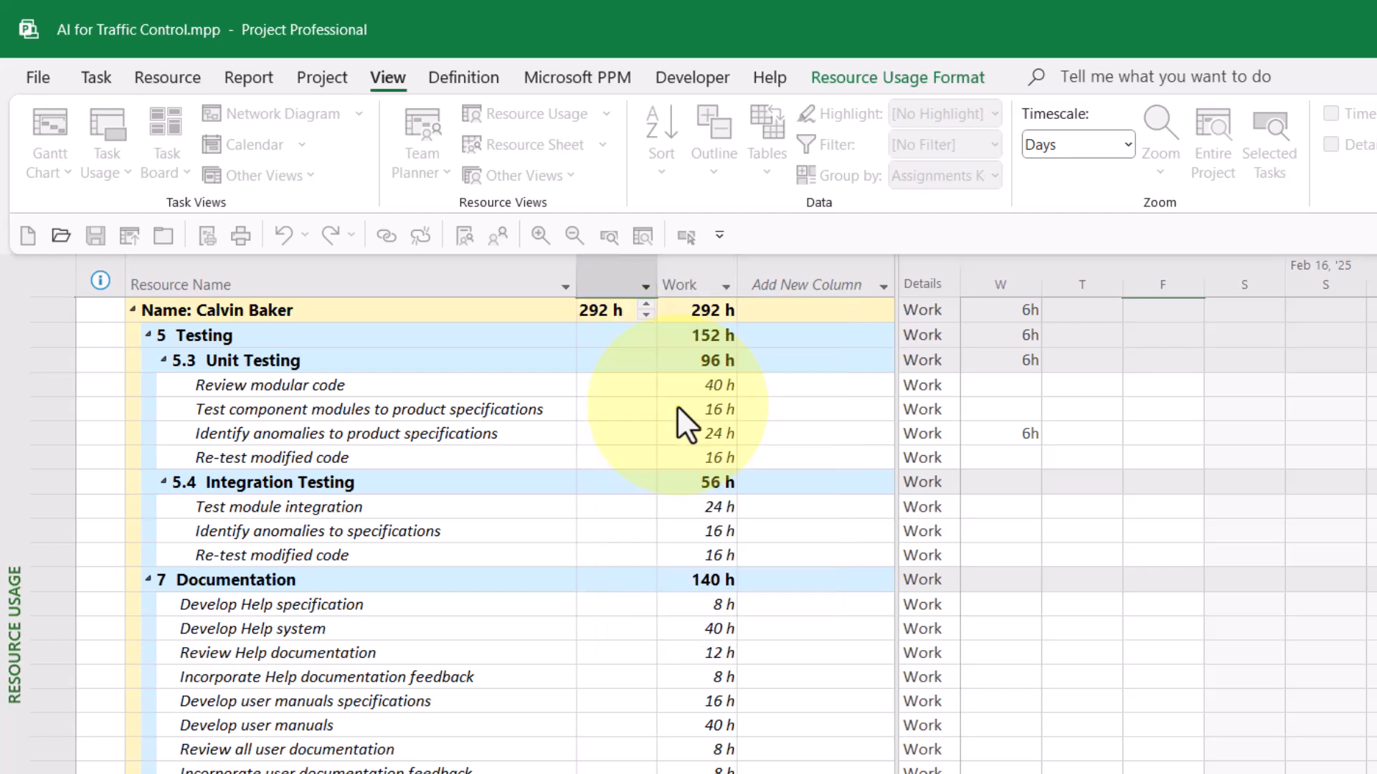
pyautogui.doubleClick(657, 276)
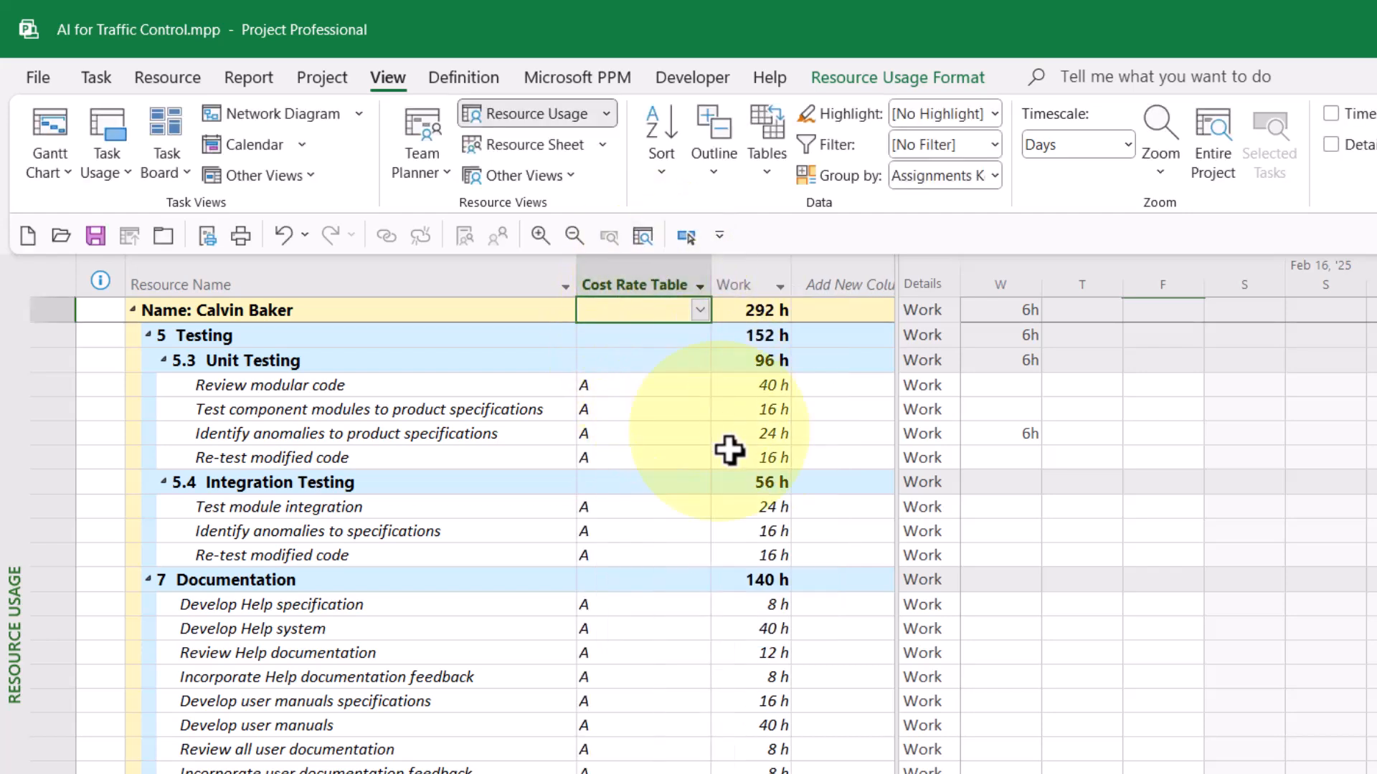
# Insert a Cost column before the Work column, fit its width, and narrow the table area to end at Cost.
pyautogui.rightClick(749, 262)
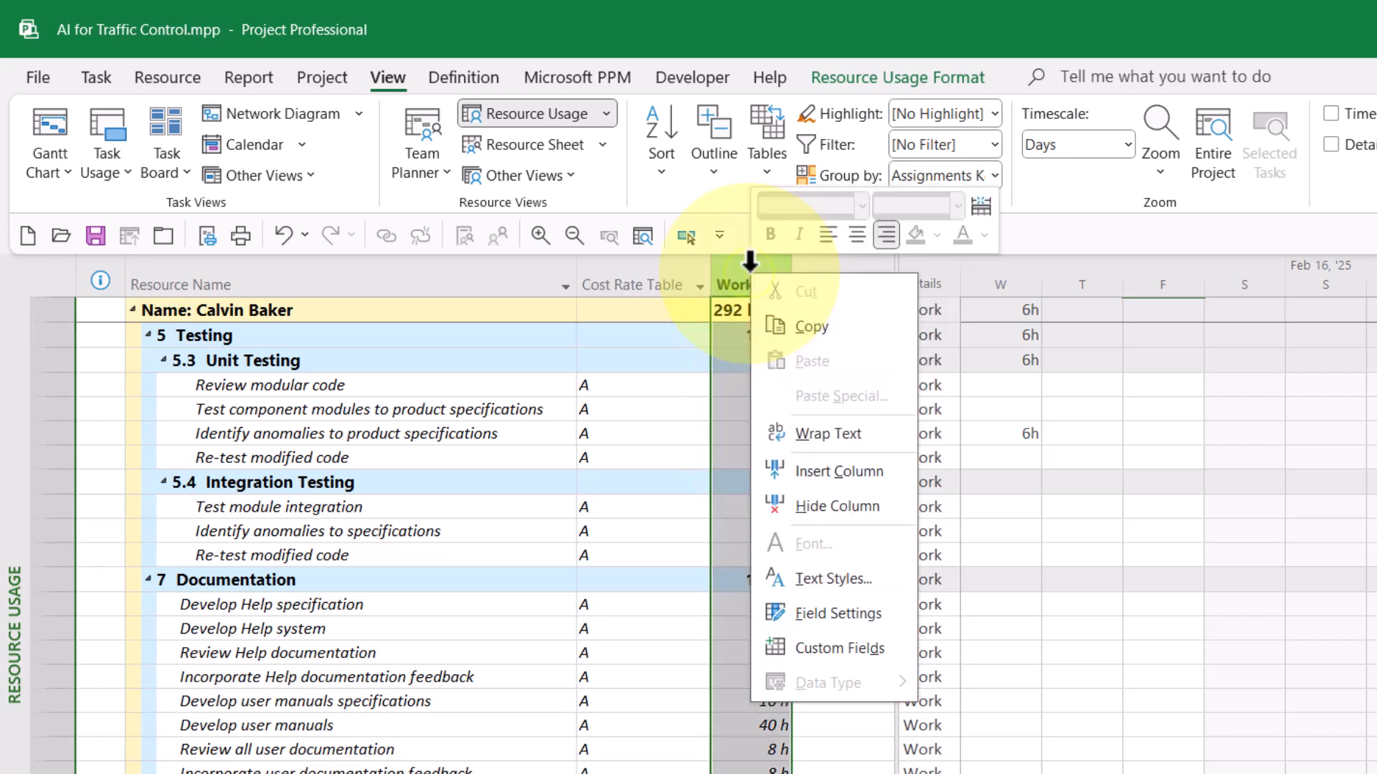
pyautogui.click(858, 474)
pyautogui.write('cost')
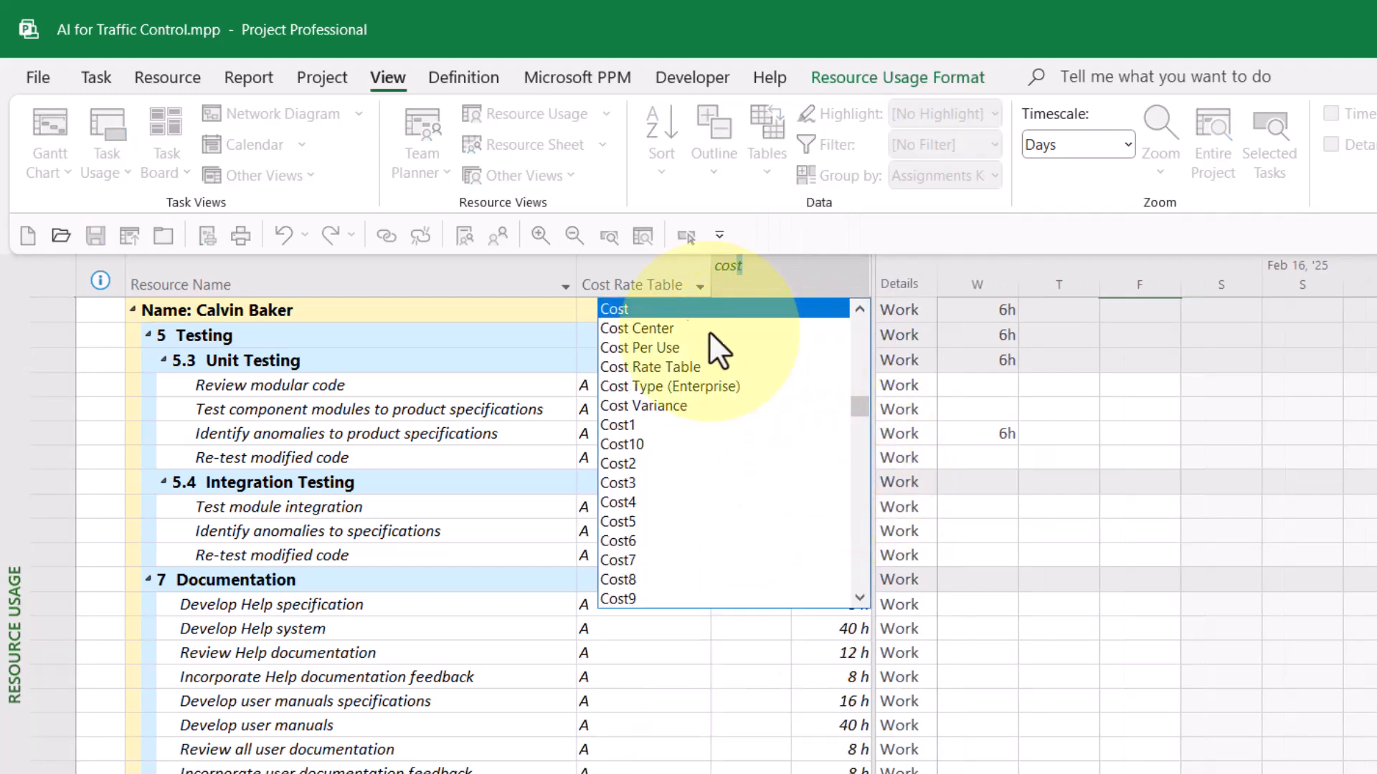
pyautogui.press('Return')
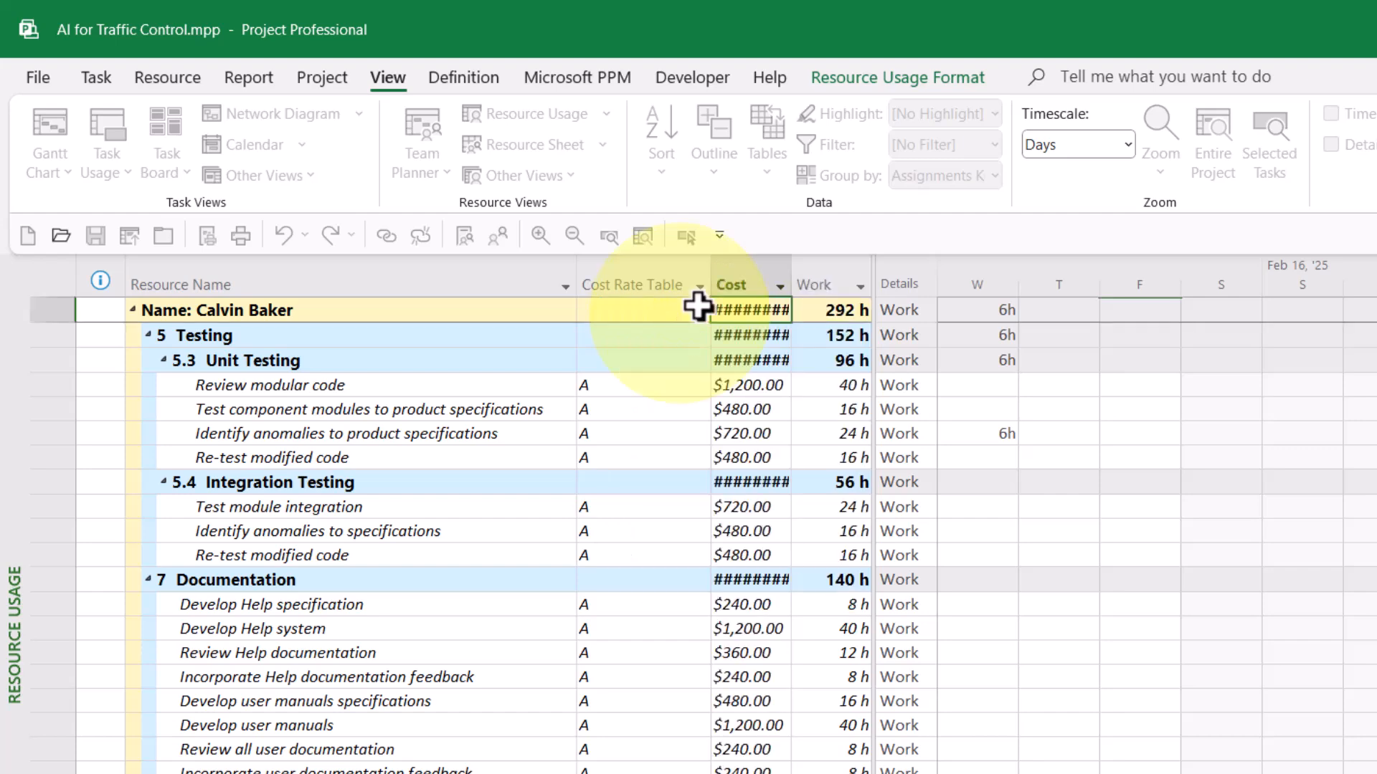
pyautogui.doubleClick(790, 276)
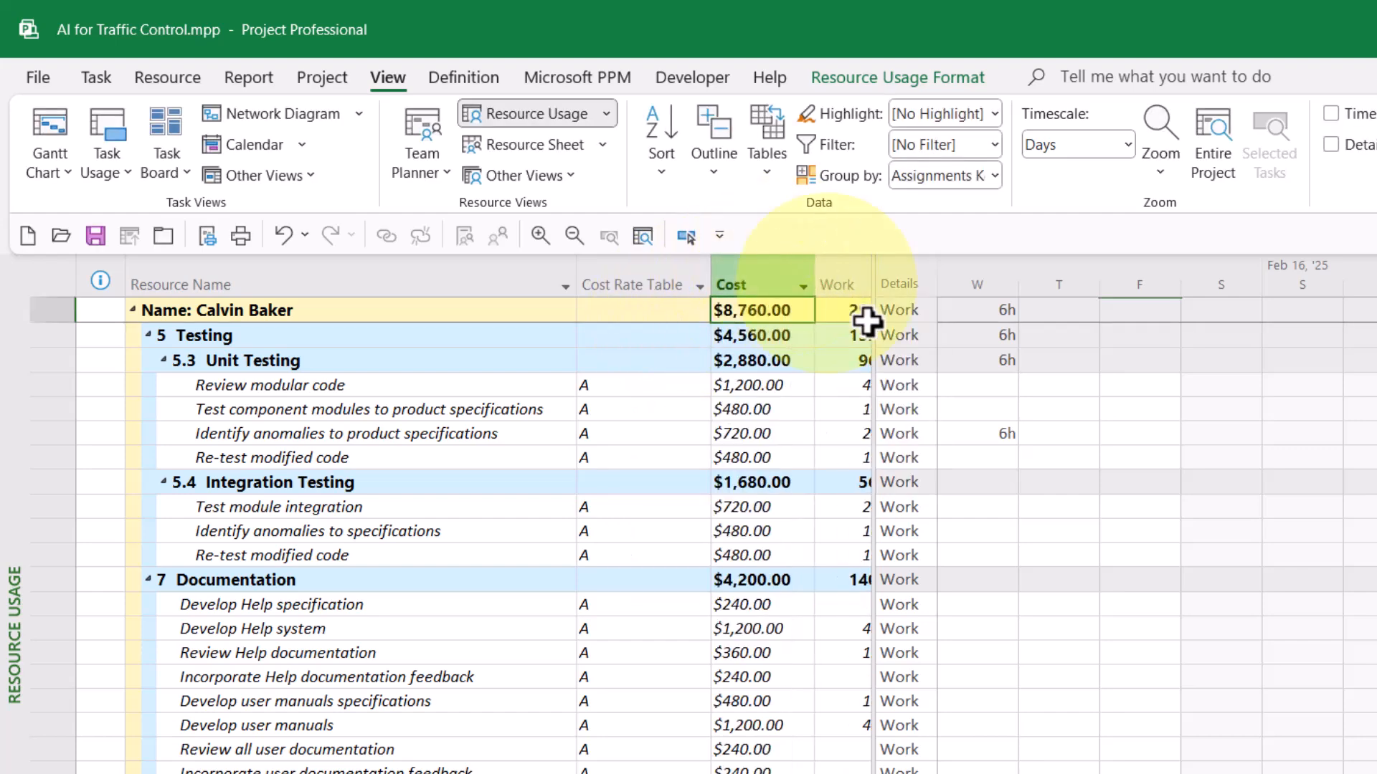
pyautogui.moveTo(869, 428); pyautogui.dragTo(824, 455)
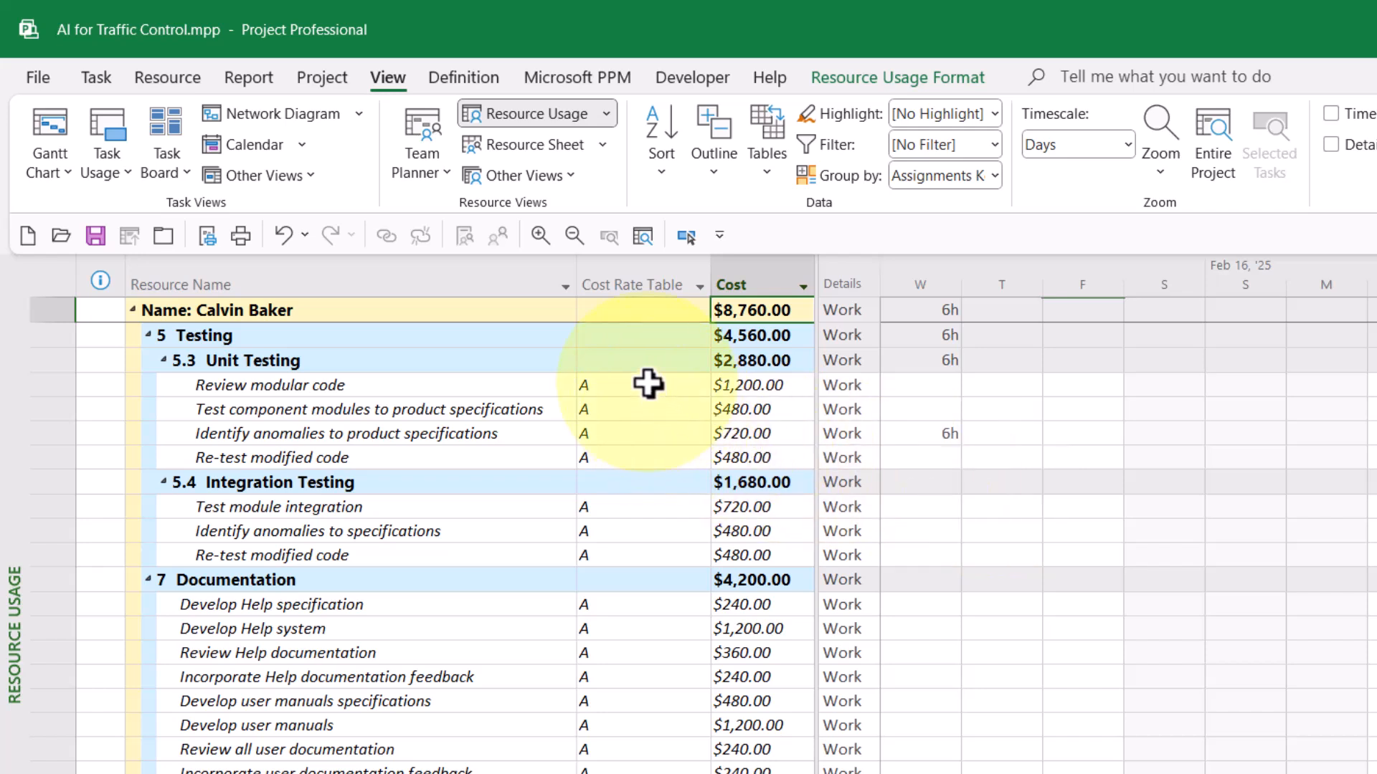
# Assign cost rate table B to Review modular code and fill it down to the remaining Unit Testing assignments of the first resource.
pyautogui.click(648, 385)
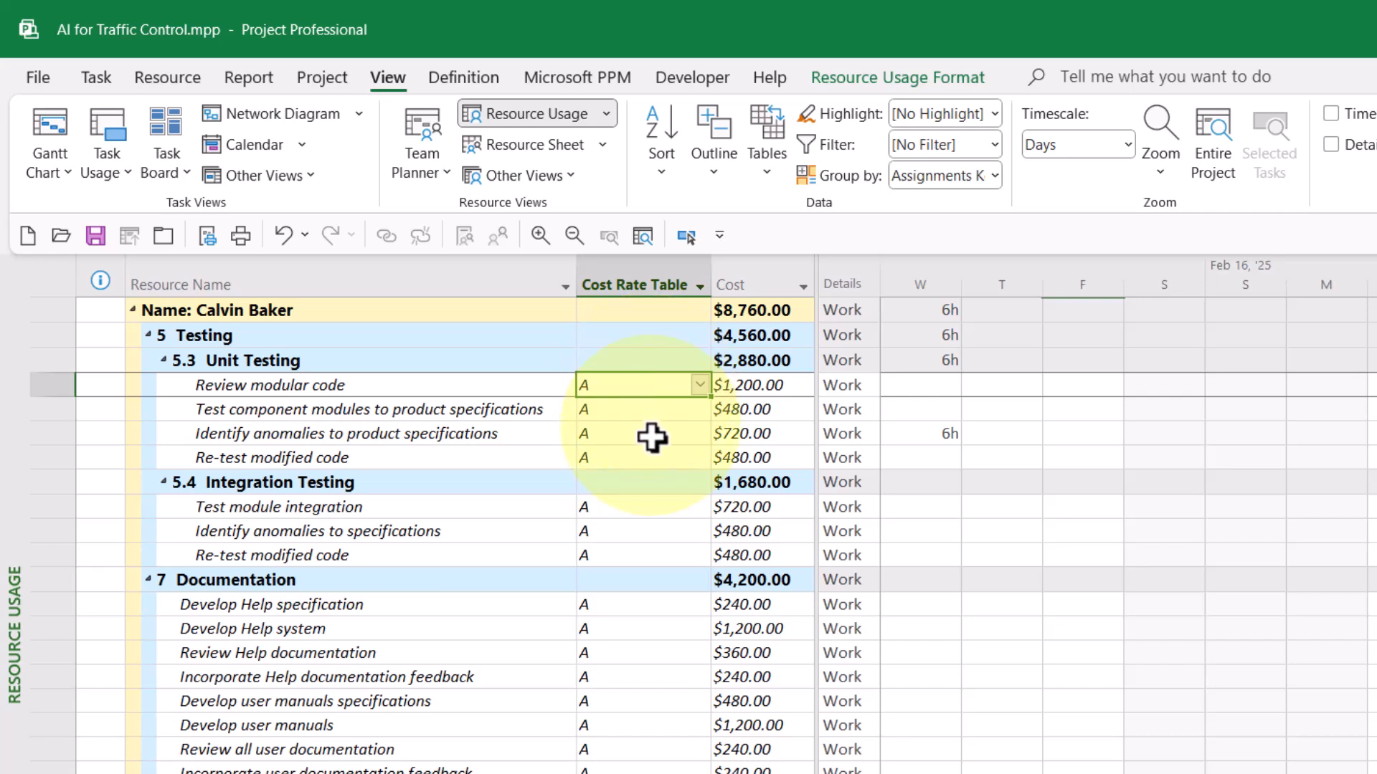
pyautogui.click(632, 507)
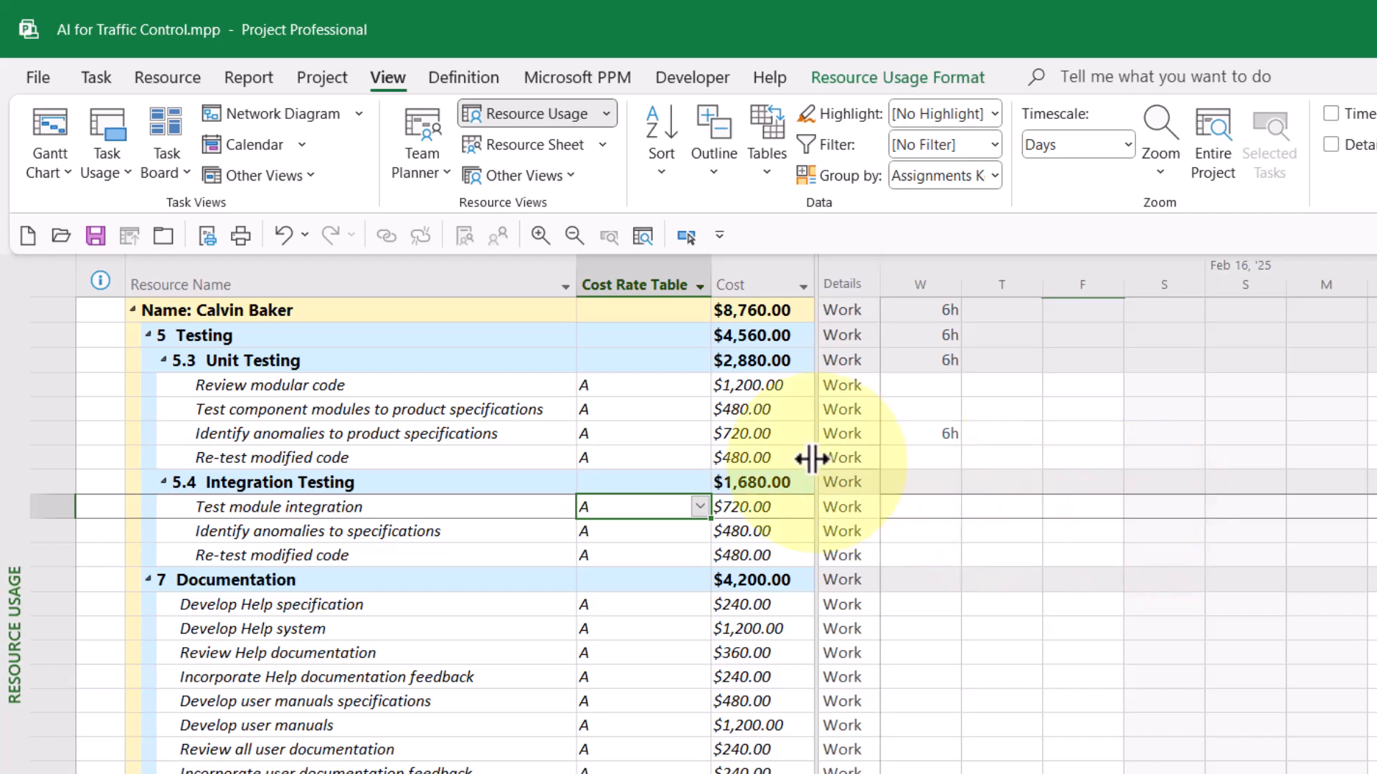
pyautogui.click(651, 387)
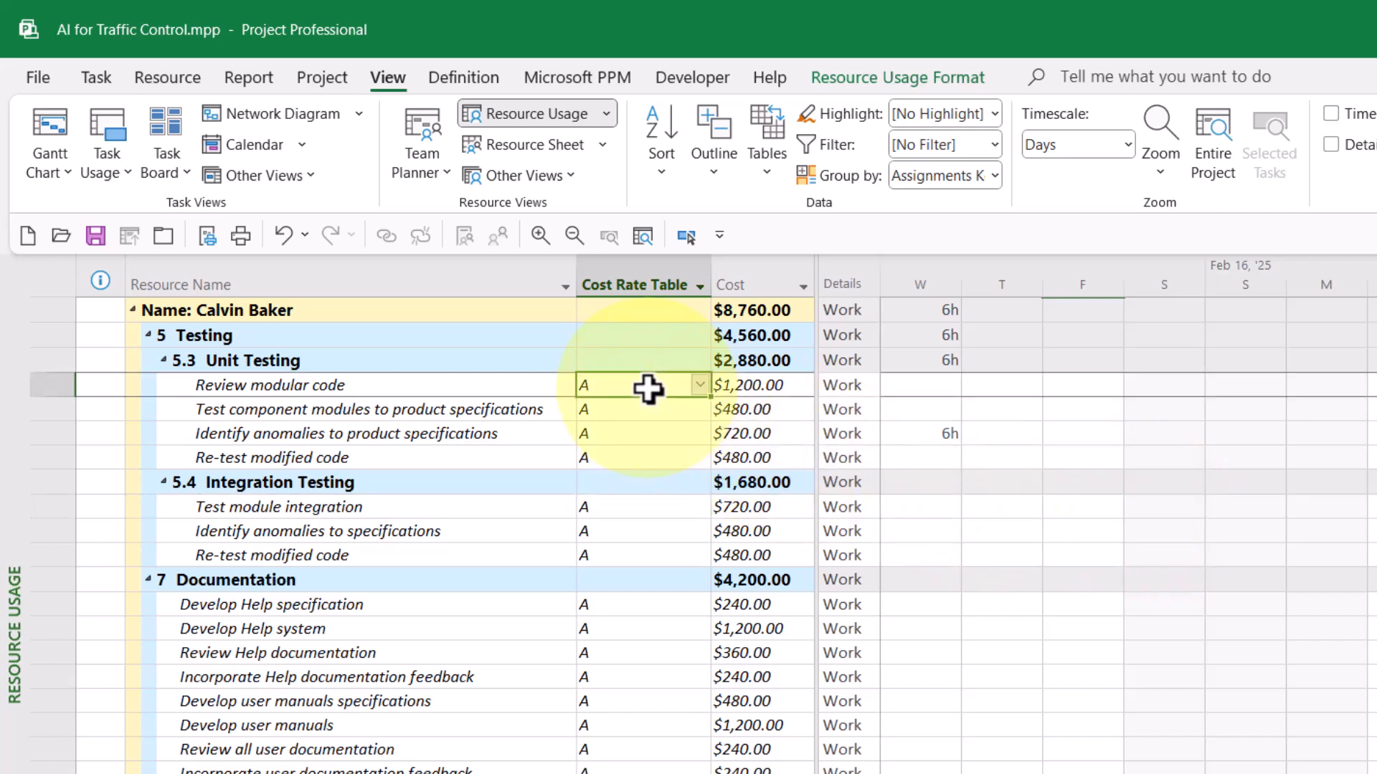
pyautogui.click(699, 386)
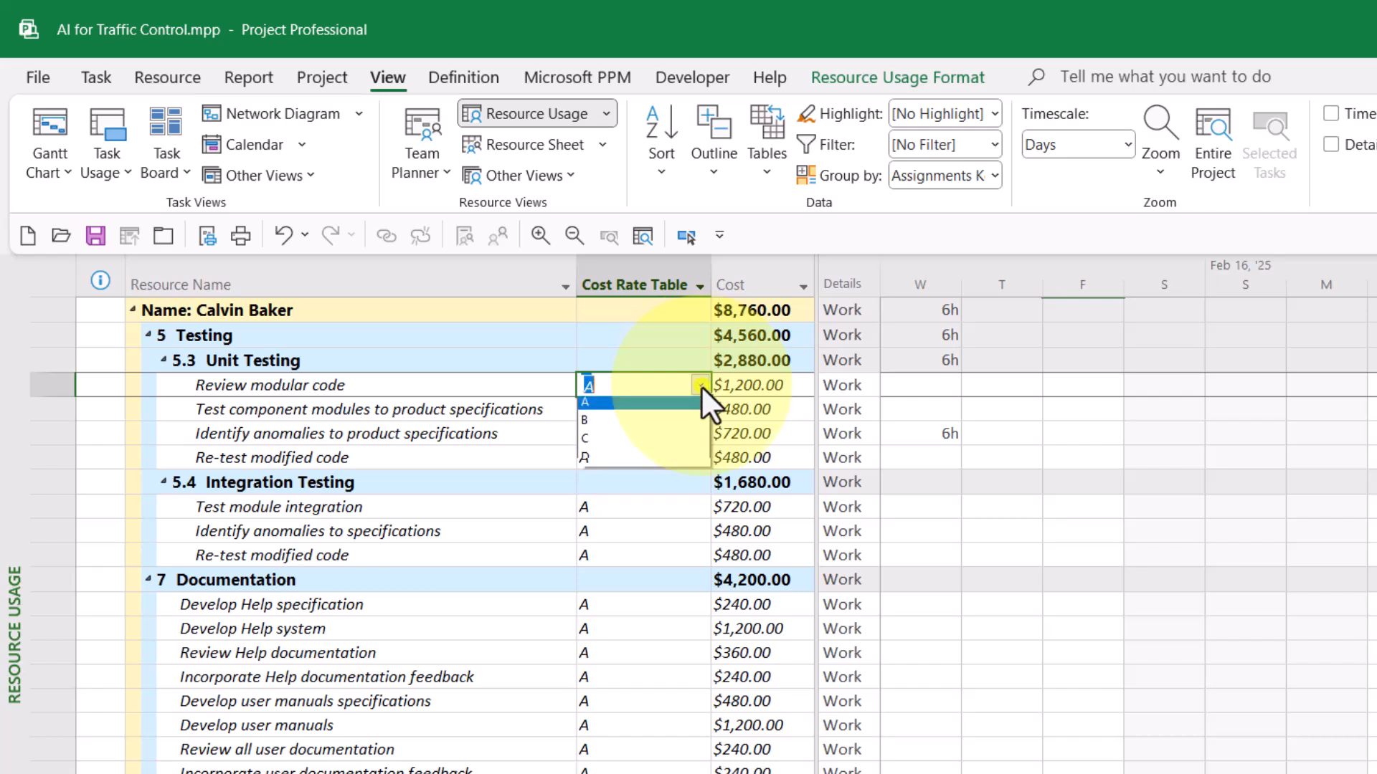
pyautogui.click(637, 424)
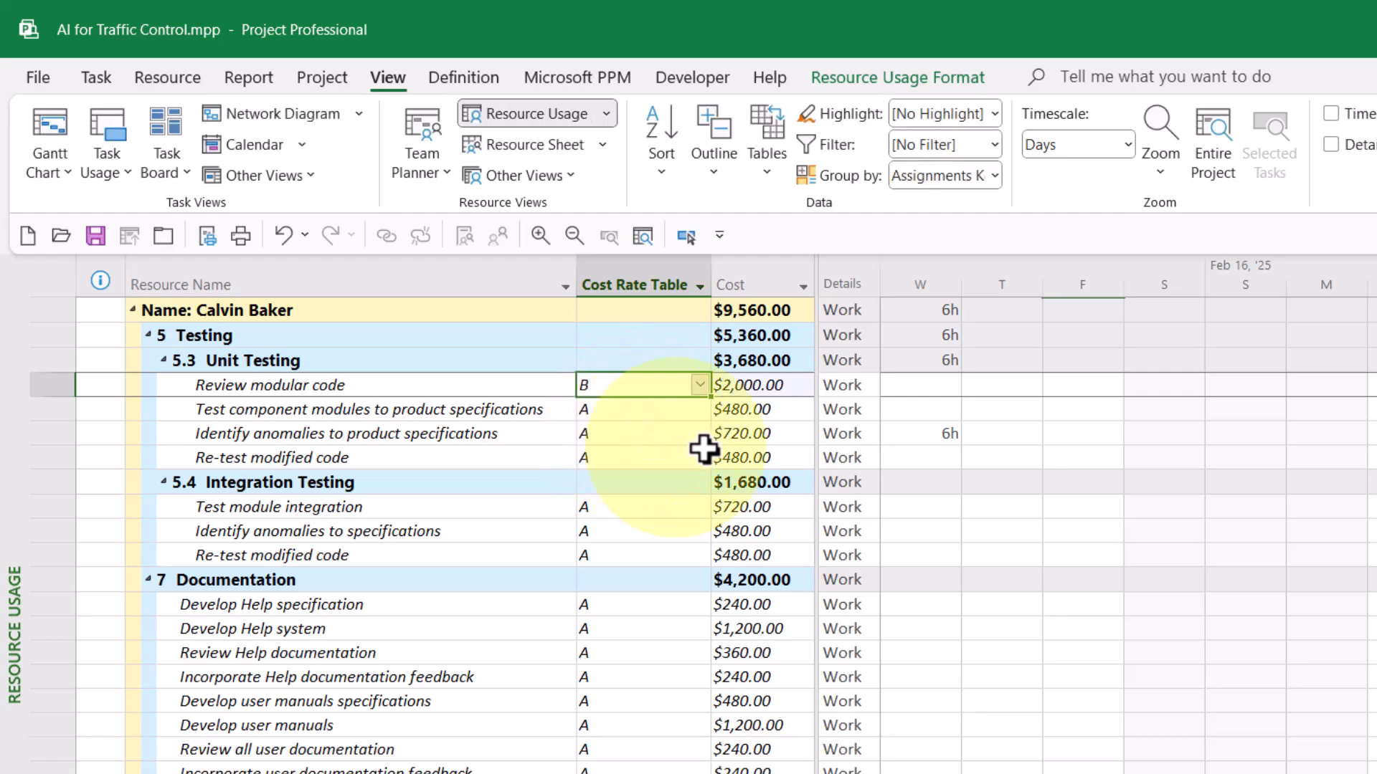
pyautogui.click(772, 385)
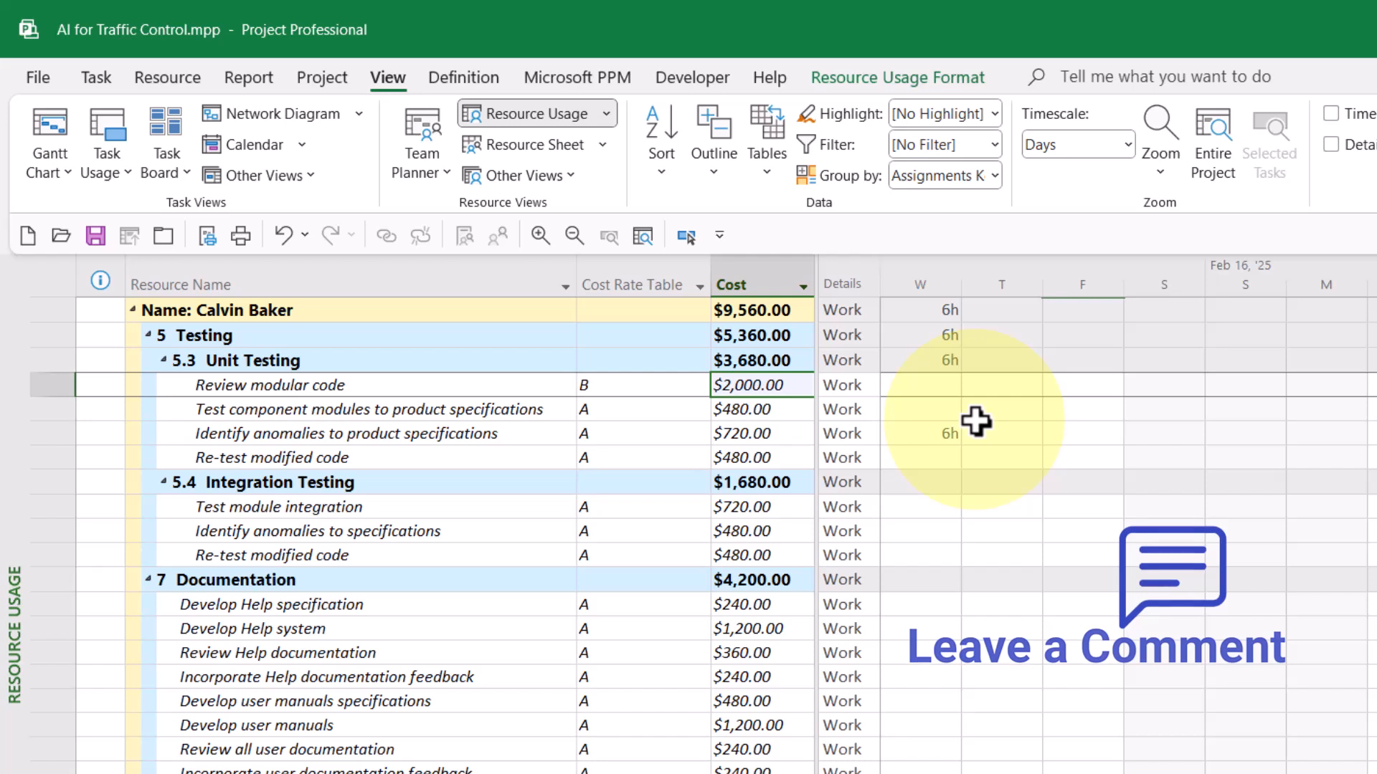
pyautogui.click(679, 385)
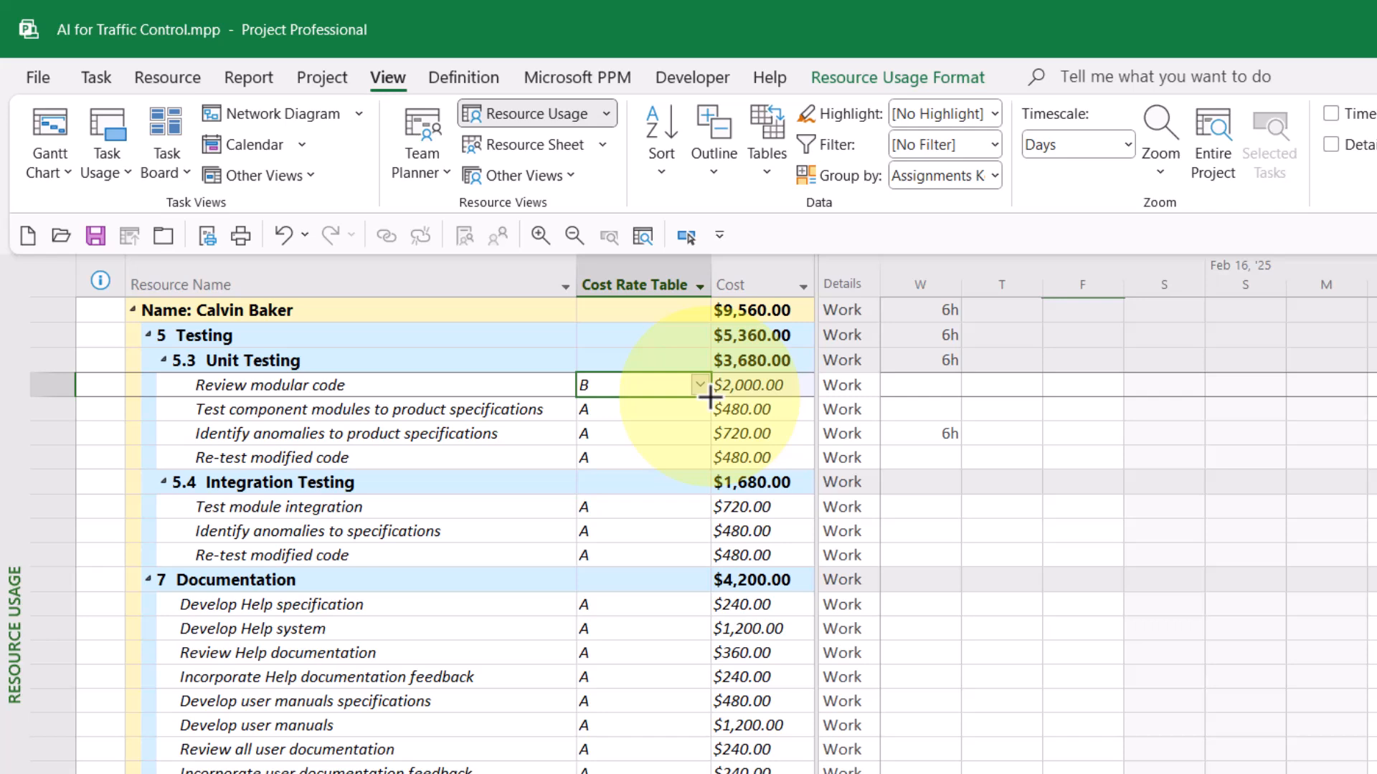
pyautogui.moveTo(708, 398); pyautogui.dragTo(708, 466)
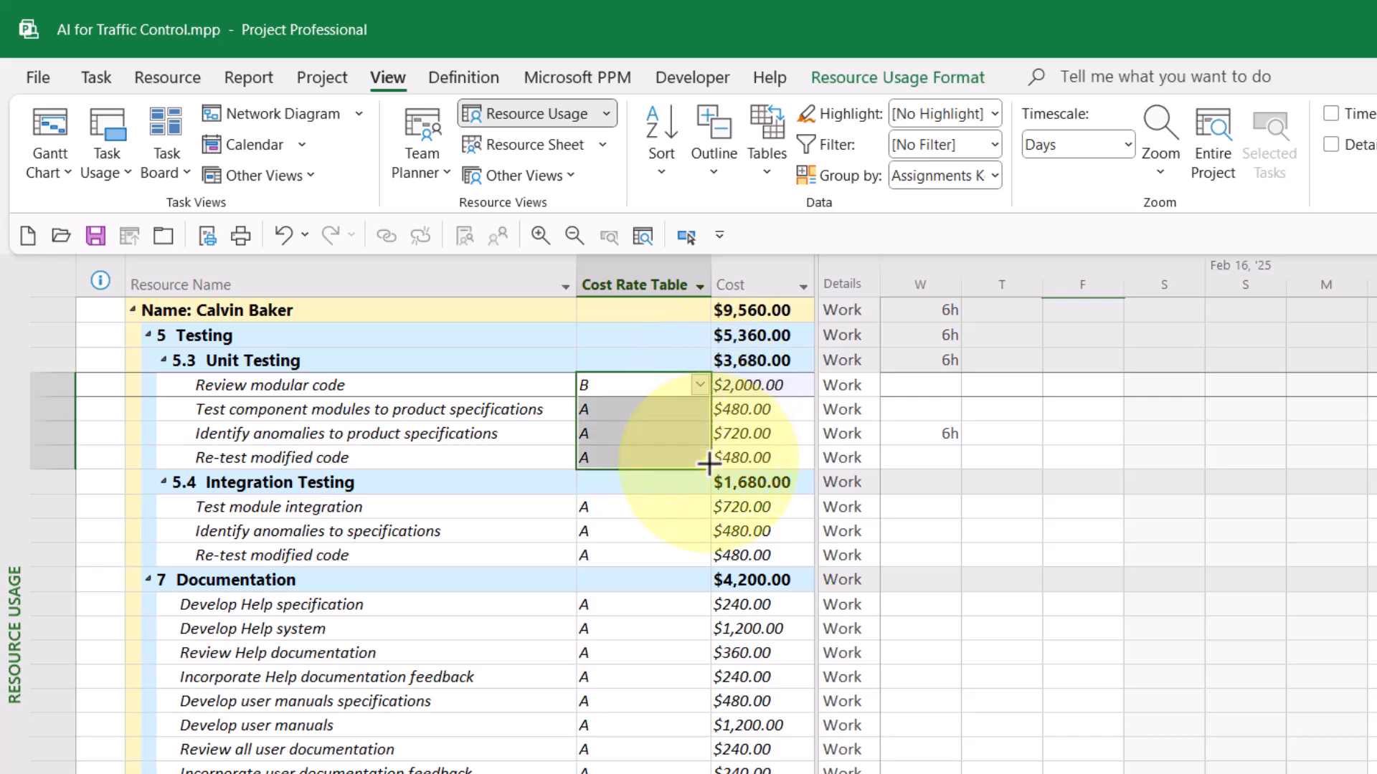
# Assign cost rate table B to Test module integration and fill it down to the other Integration Testing assignments of the first resource.
pyautogui.click(656, 510)
pyautogui.click(699, 508)
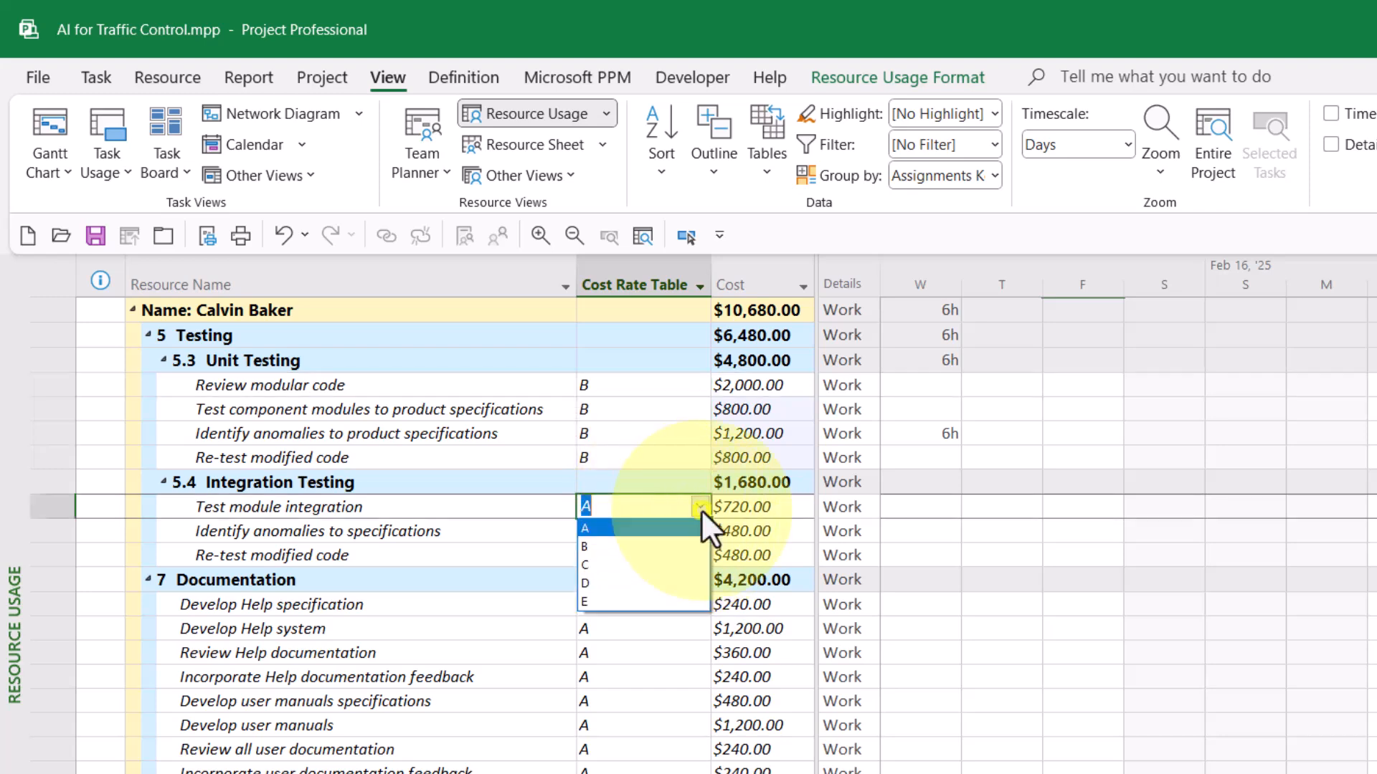
pyautogui.click(665, 540)
pyautogui.click(665, 530)
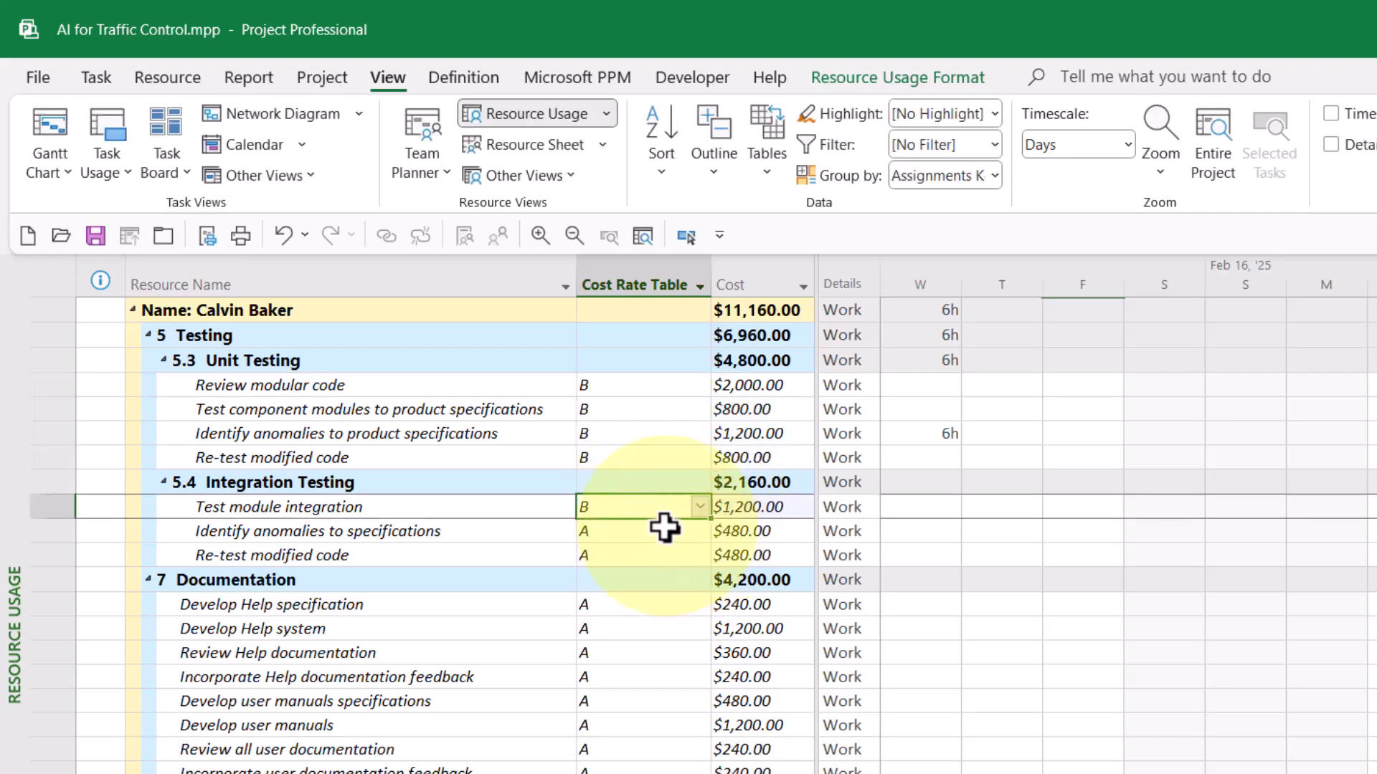
pyautogui.click(685, 508)
pyautogui.moveTo(710, 521); pyautogui.dragTo(609, 556)
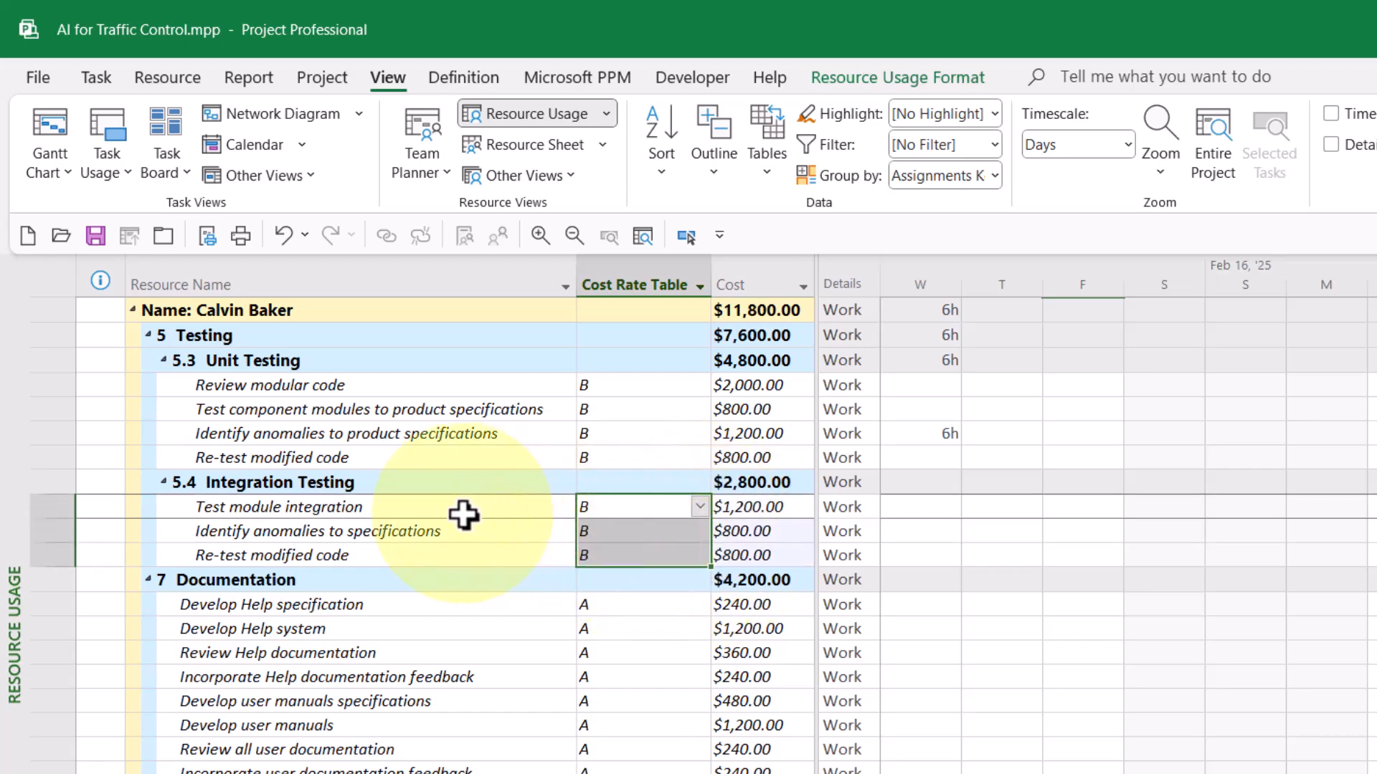
pyautogui.click(412, 506)
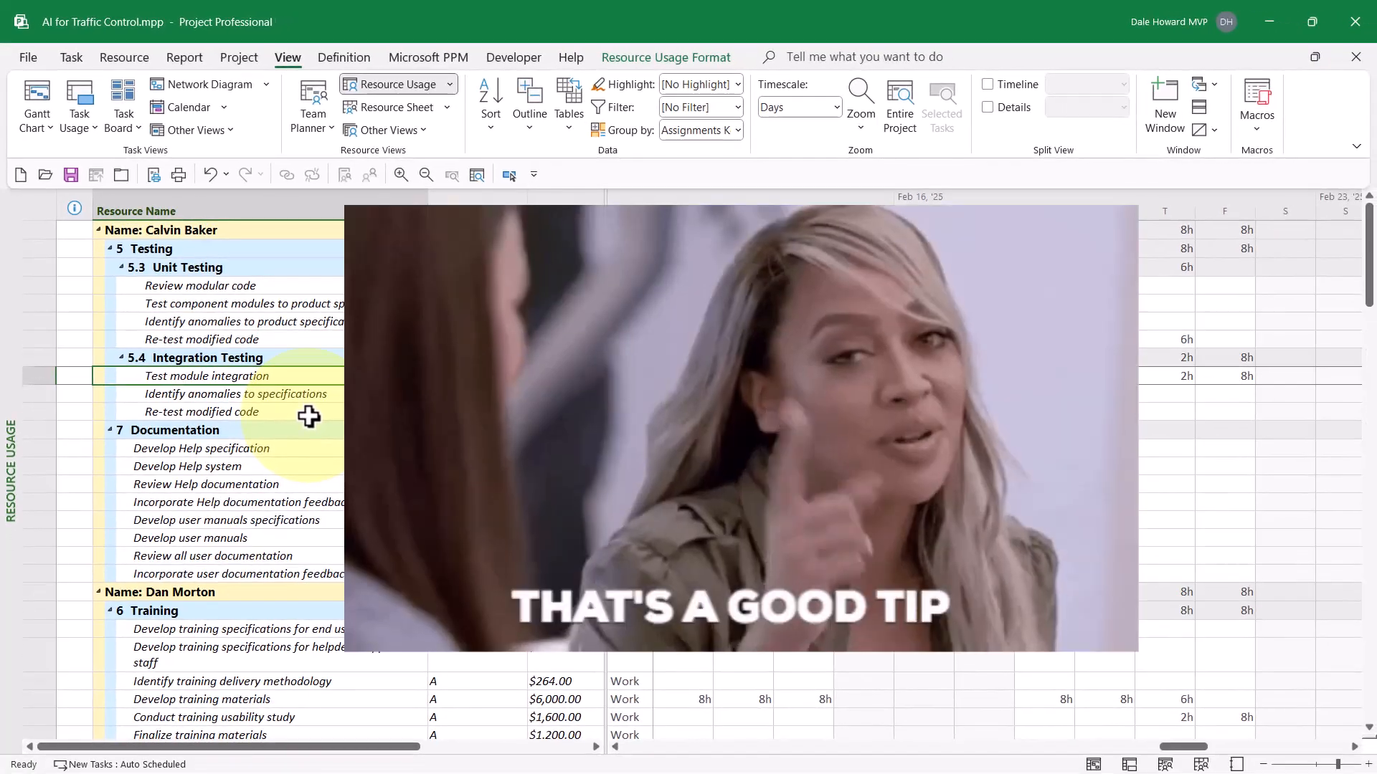